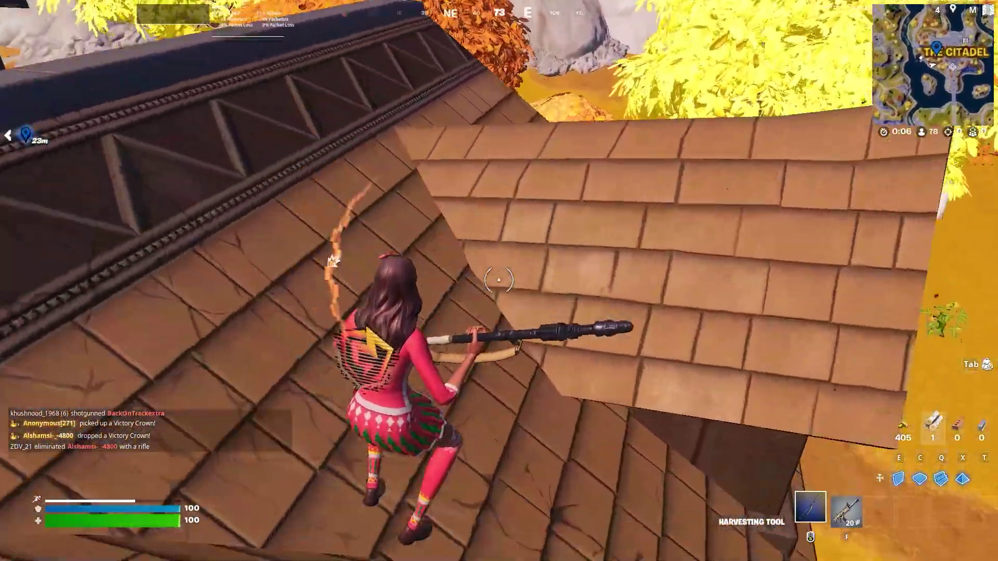
{"action": "left_click", "coordinate": [498, 281]}
{"action": "key", "text": "f"}
{"action": "middle_click", "coordinate": [499, 281]}
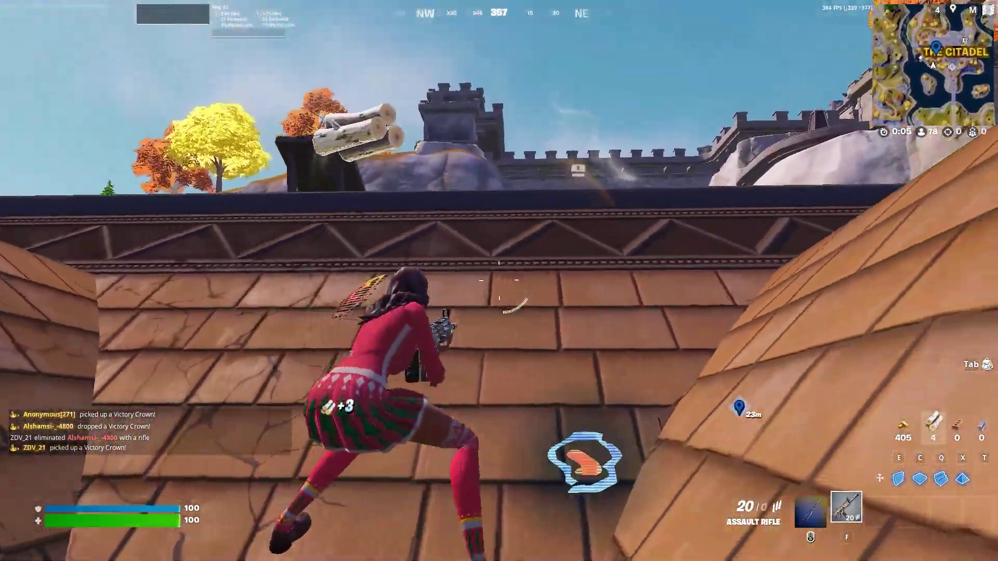
{"action": "left_click", "coordinate": [499, 281]}
{"action": "left_click", "coordinate": [499, 281]}
{"action": "left_click", "coordinate": [499, 281]}
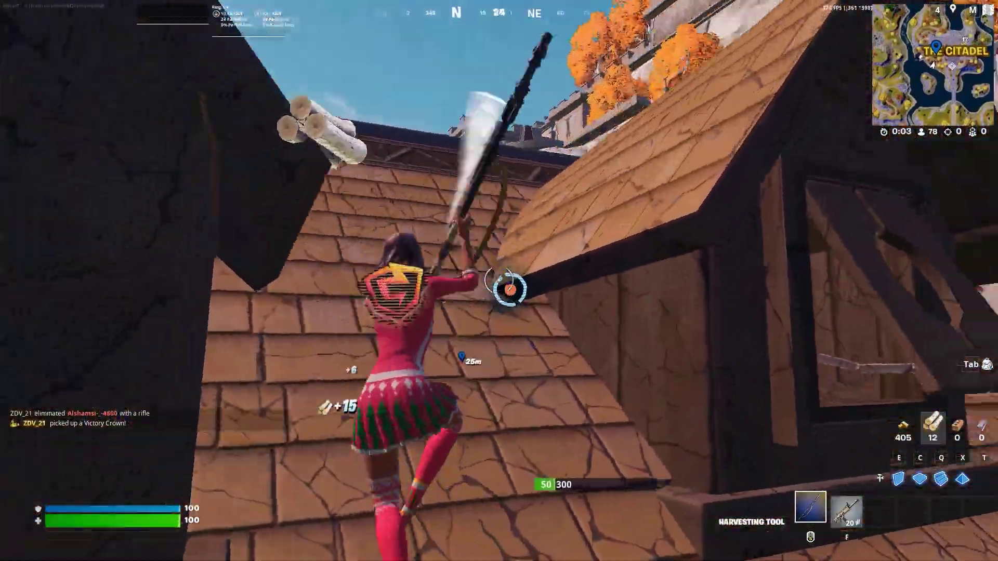
{"action": "key", "text": "f"}
{"action": "left_click", "coordinate": [499, 280]}
{"action": "left_click", "coordinate": [499, 281]}
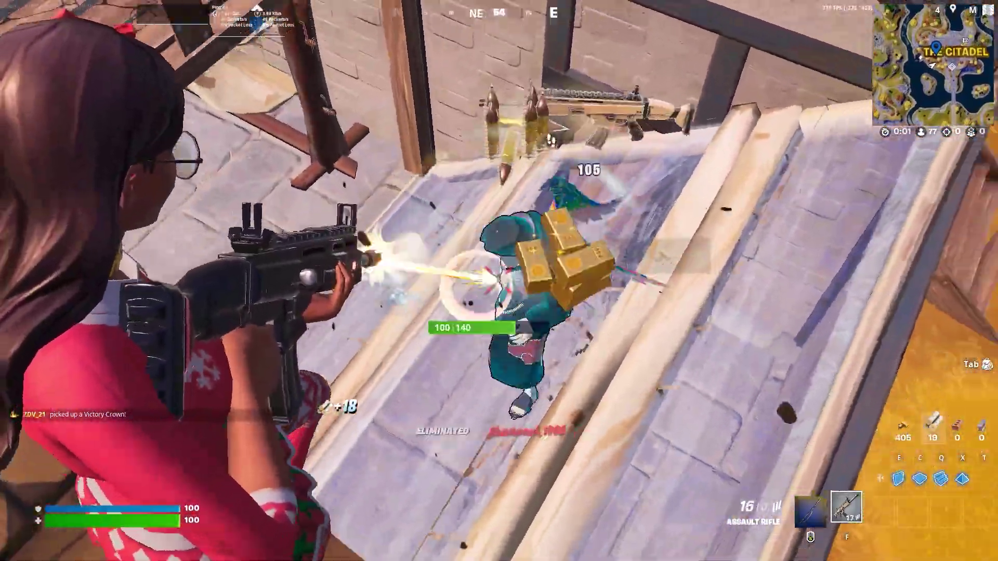
{"action": "middle_click", "coordinate": [499, 280]}
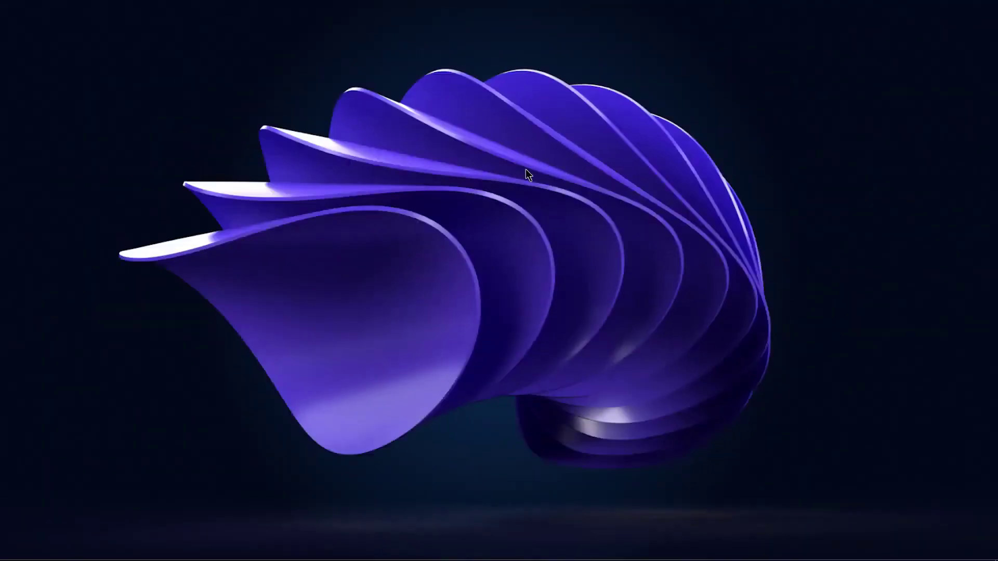
Launch AMD Radeon Software from the desktop and open its system settings.
{"action": "right_click", "coordinate": [476, 223]}
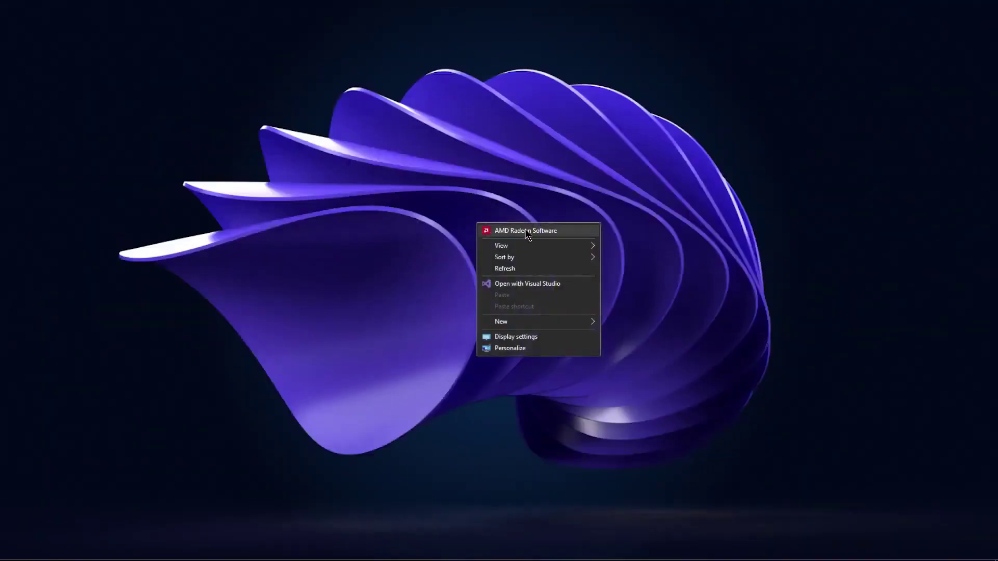
{"action": "left_click", "coordinate": [524, 230]}
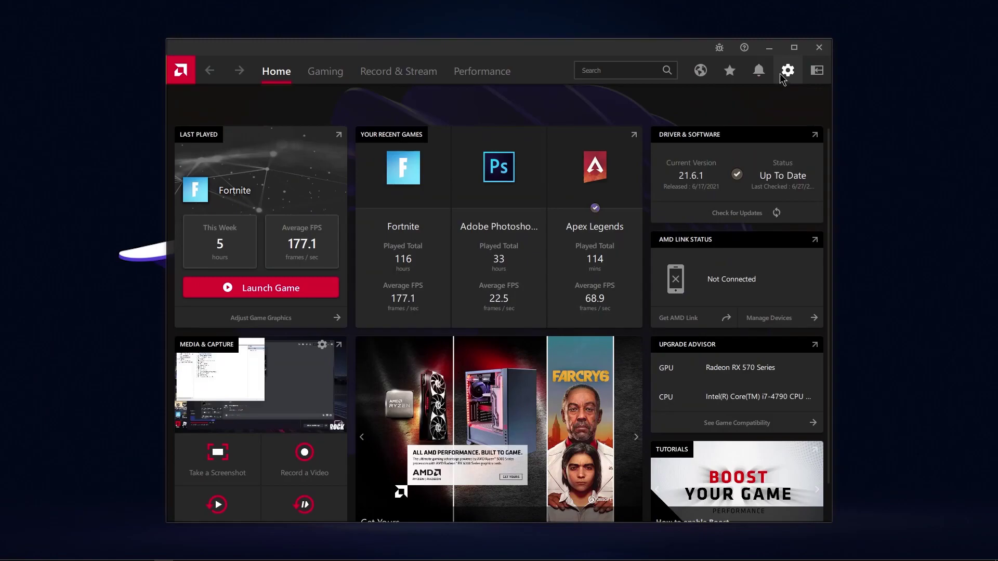
{"action": "left_click", "coordinate": [783, 73]}
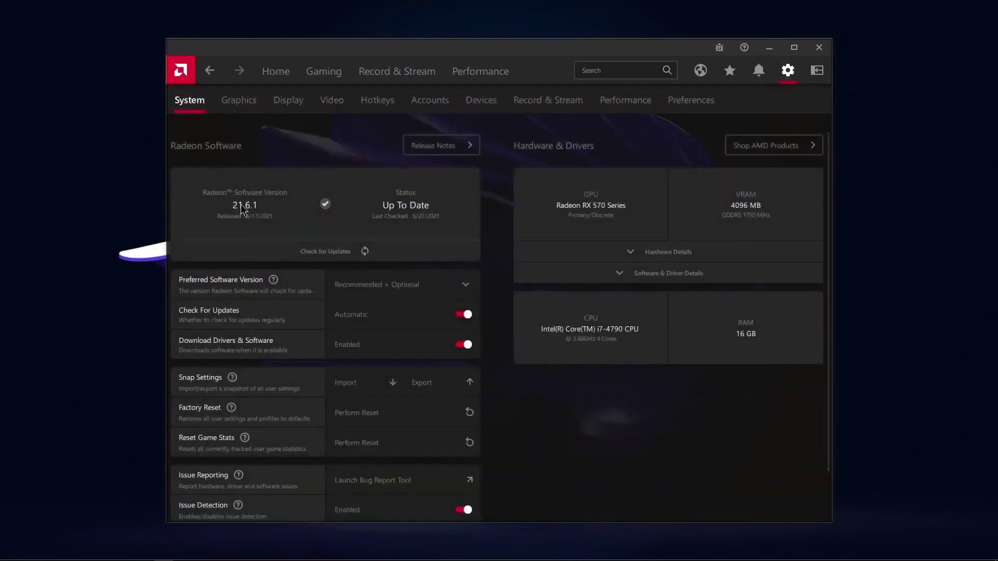
Set the preferred software version to Recommended + Optional and check for a newer driver.
{"action": "left_click", "coordinate": [393, 289]}
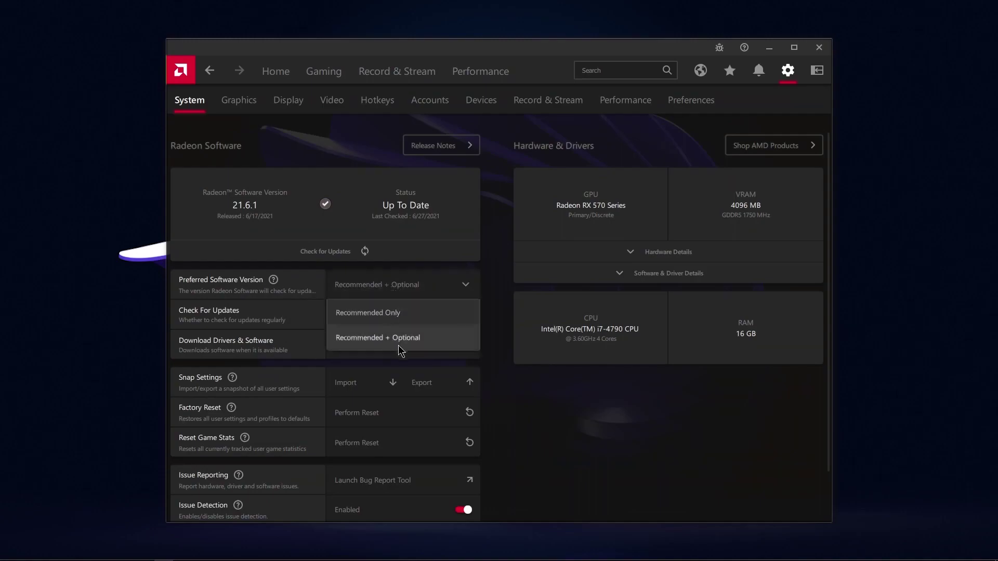
{"action": "left_click", "coordinate": [396, 339]}
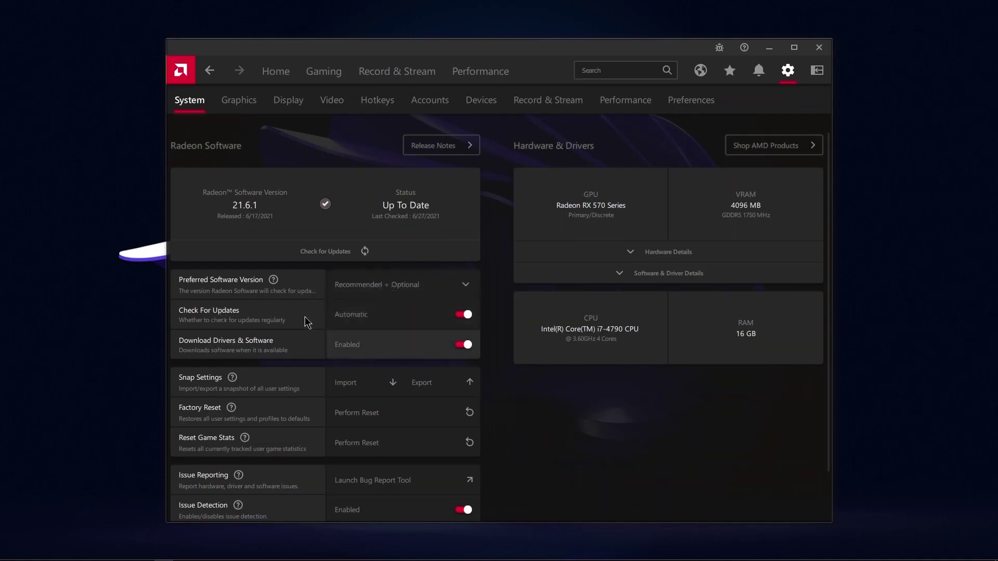
{"action": "left_click", "coordinate": [276, 71]}
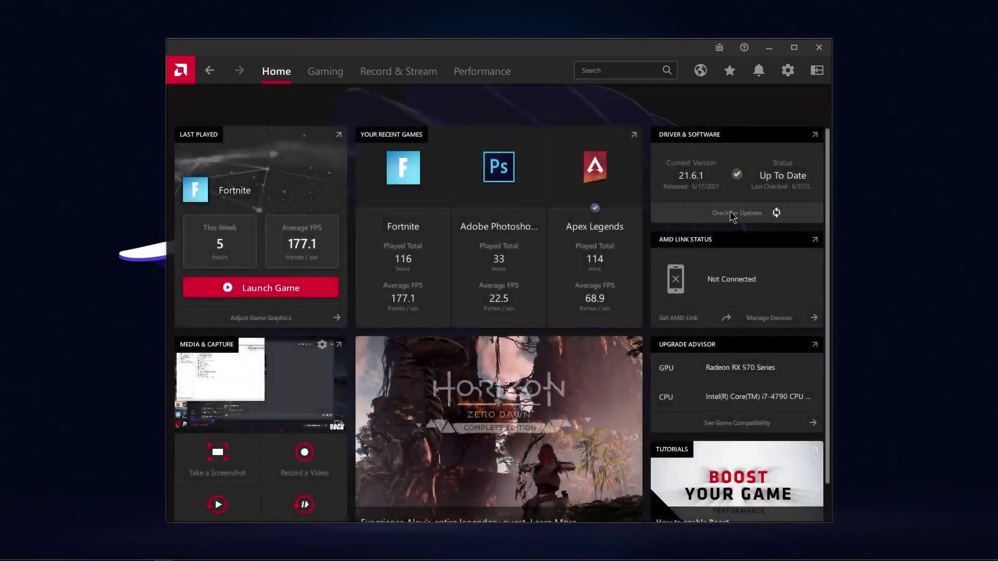
{"action": "left_click", "coordinate": [730, 213]}
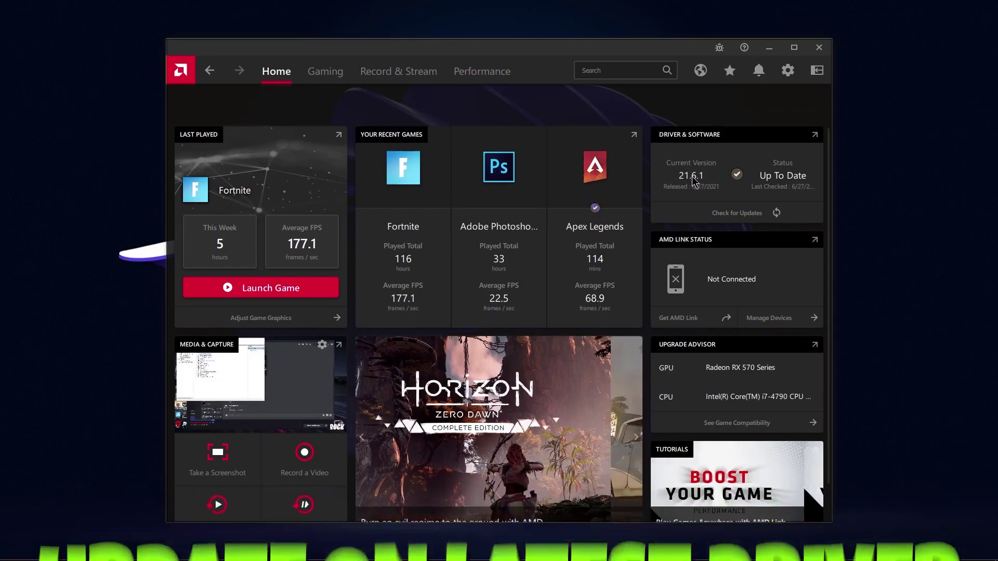
Perform a factory reset of all Radeon Software settings and skip the quick setup.
{"action": "left_click", "coordinate": [781, 74]}
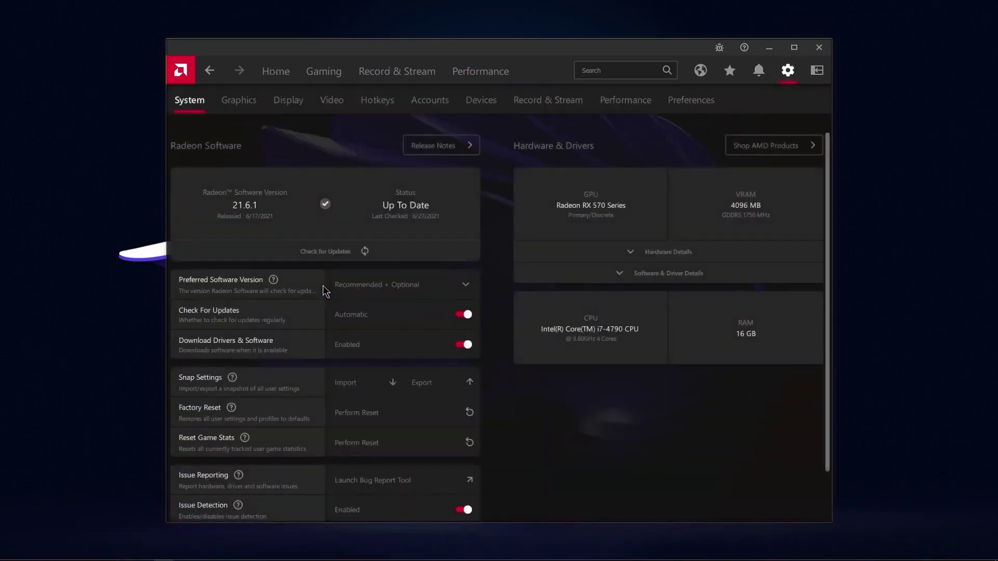
{"action": "scroll", "coordinate": [319, 289], "scroll_direction": "down", "scroll_amount": 2}
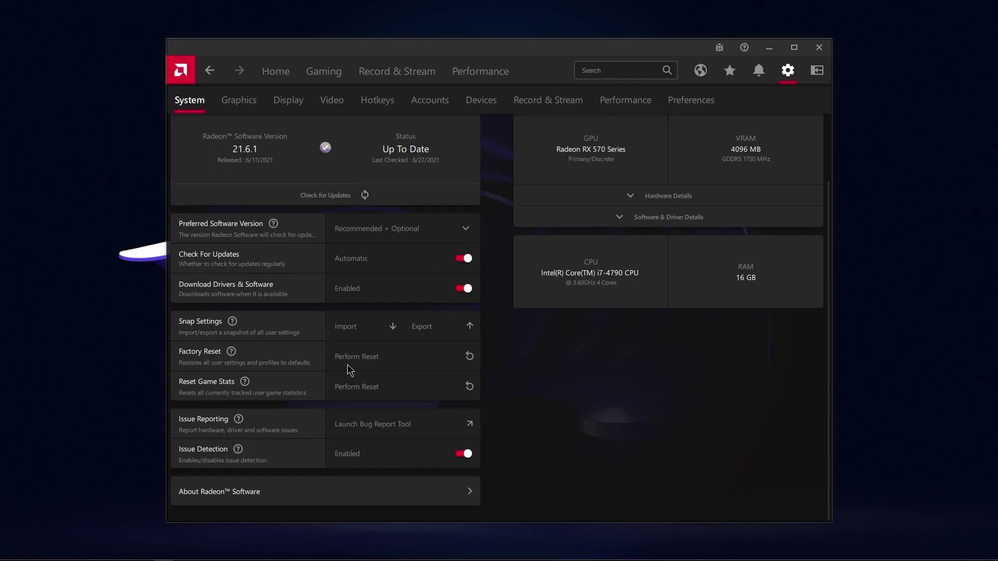
{"action": "left_click", "coordinate": [411, 361]}
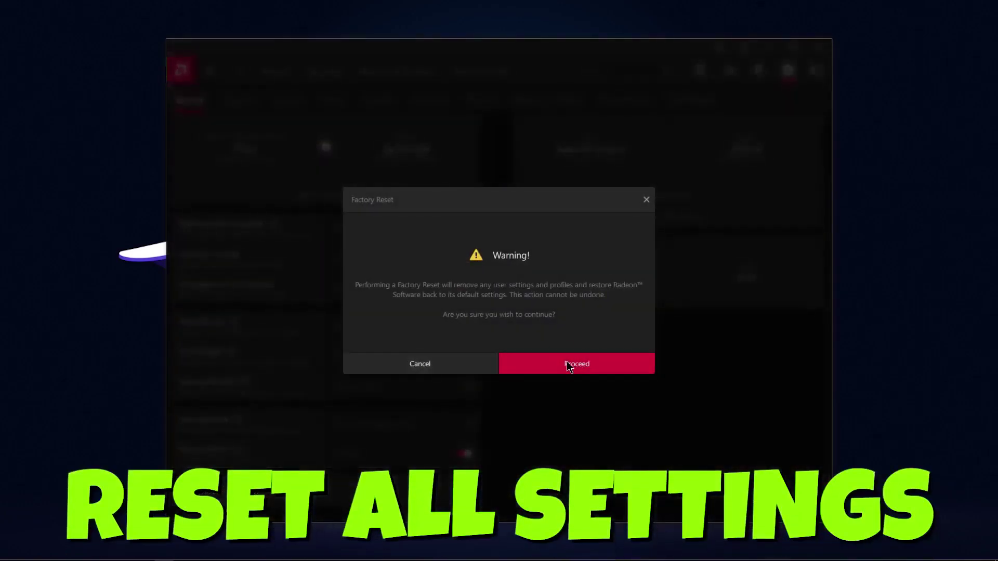
{"action": "left_click", "coordinate": [566, 363]}
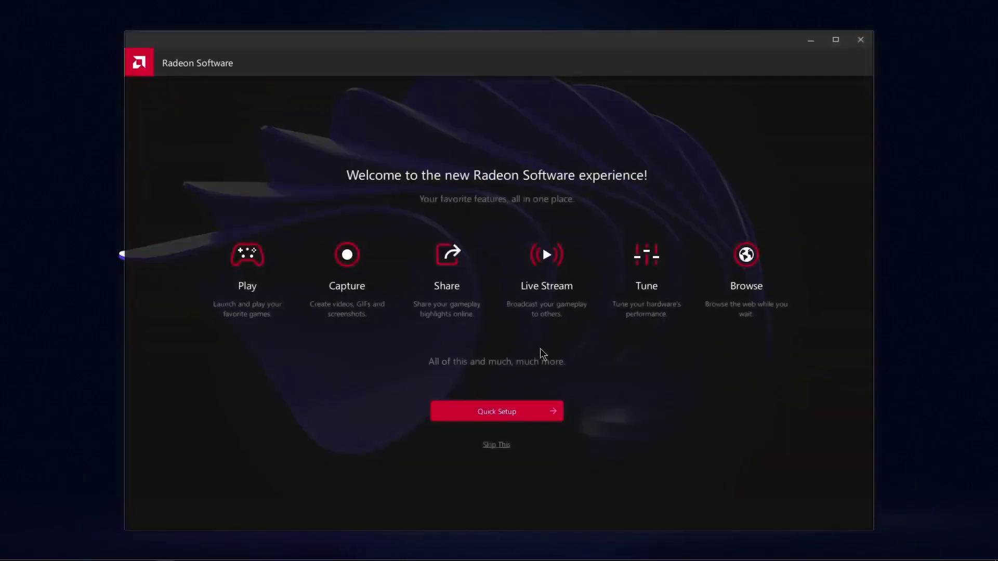
{"action": "left_click", "coordinate": [496, 444]}
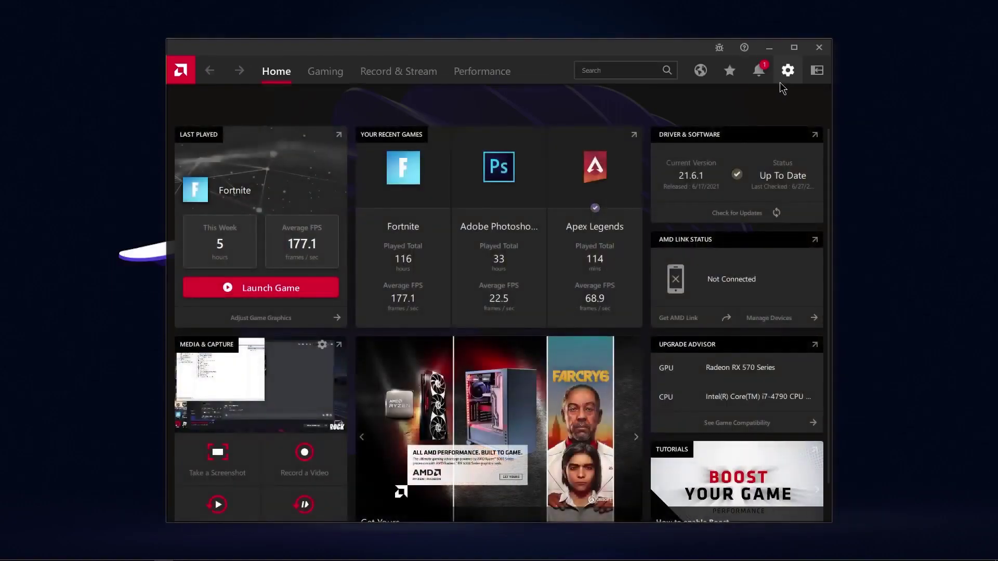
Set the preferred software version to Recommended + Optional with driver and software downloads enabled, and check for updates.
{"action": "left_click", "coordinate": [788, 70]}
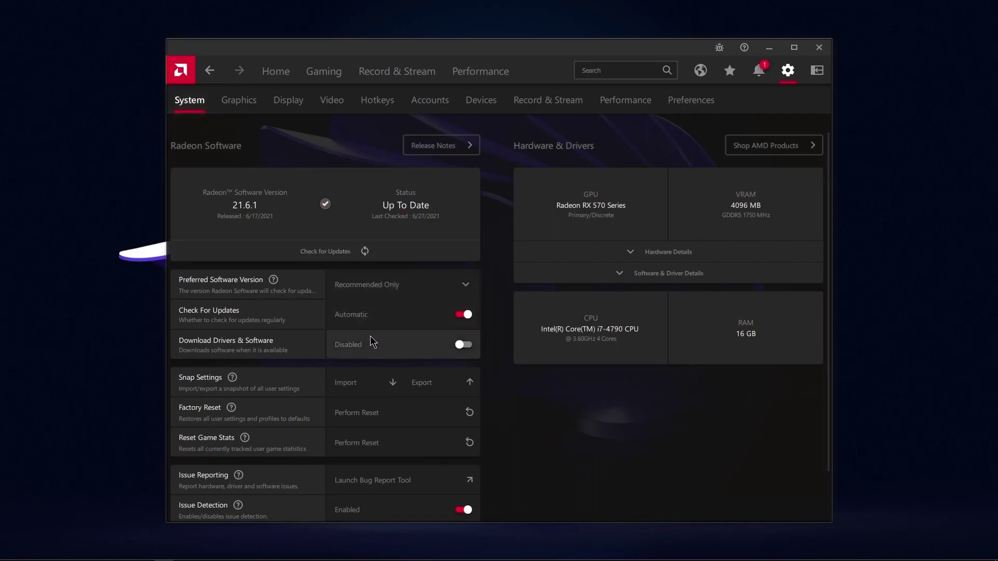
{"action": "left_click", "coordinate": [392, 288]}
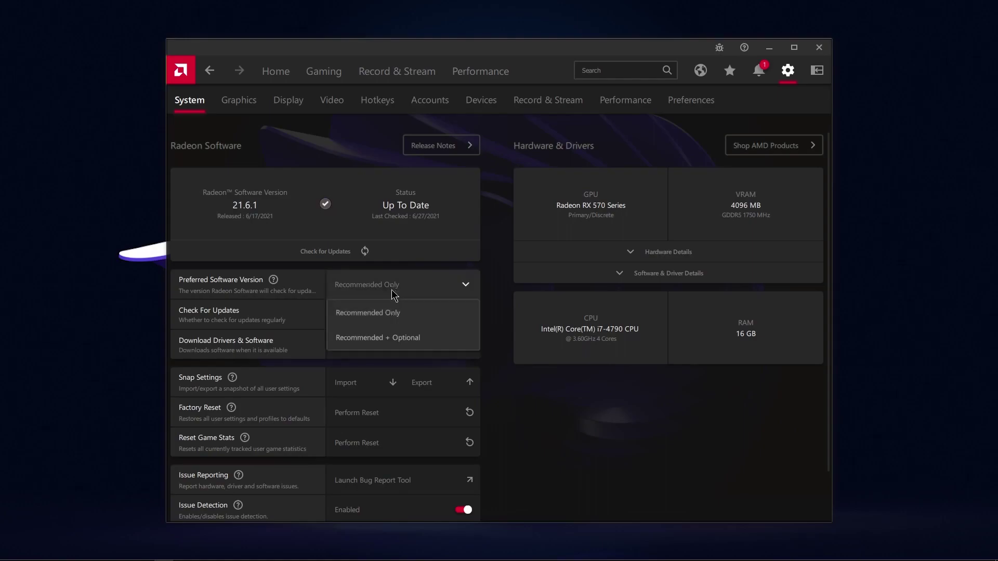
{"action": "left_click", "coordinate": [392, 339]}
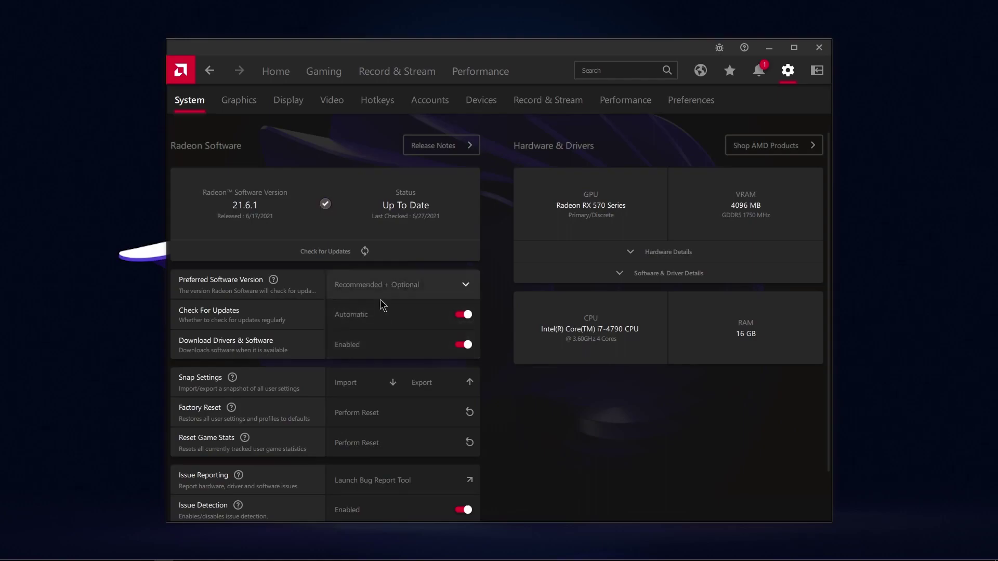
{"action": "left_click", "coordinate": [282, 73]}
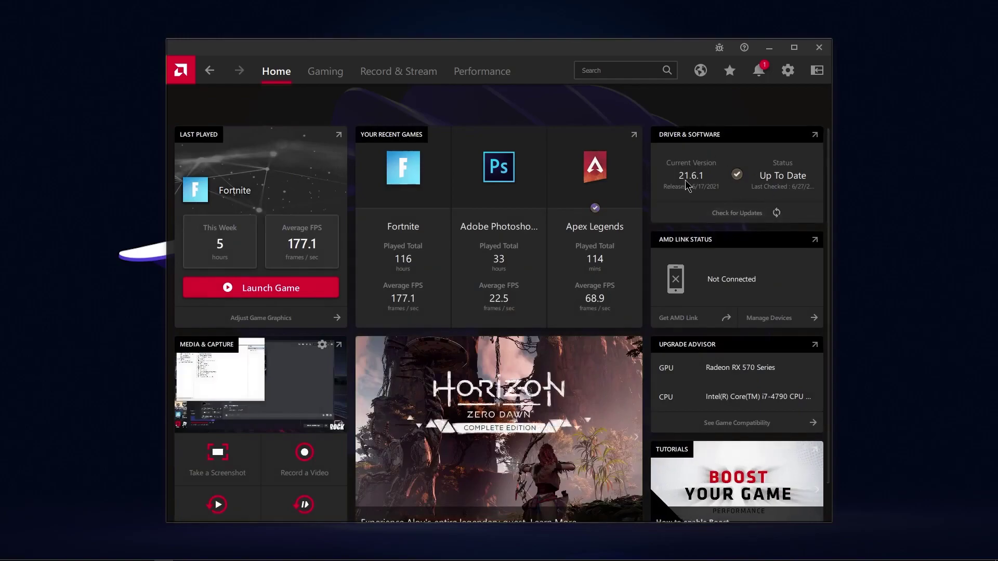
{"action": "left_click", "coordinate": [699, 213]}
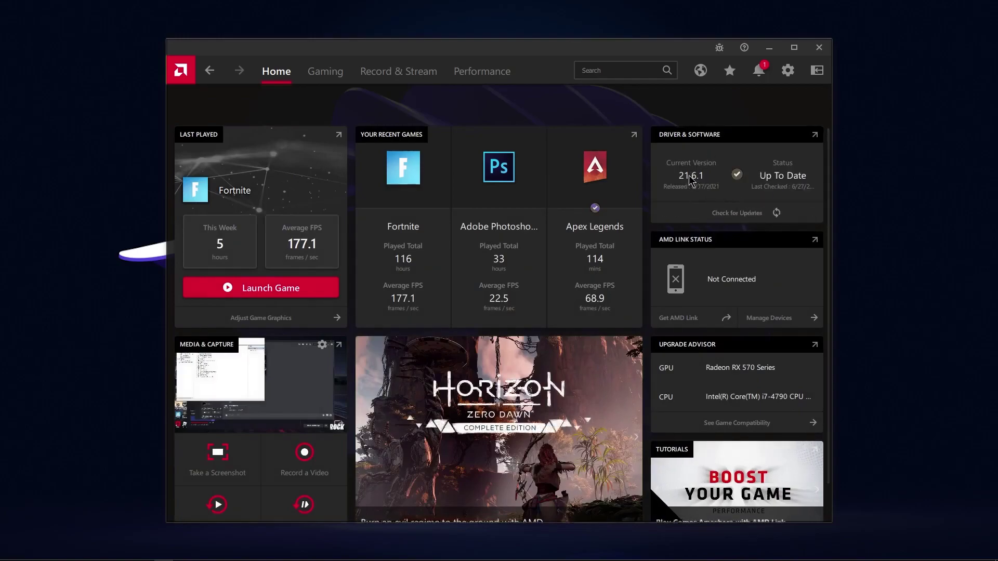
Set Wait for Vertical Refresh to Always off in the global graphics settings.
{"action": "left_click", "coordinate": [788, 71]}
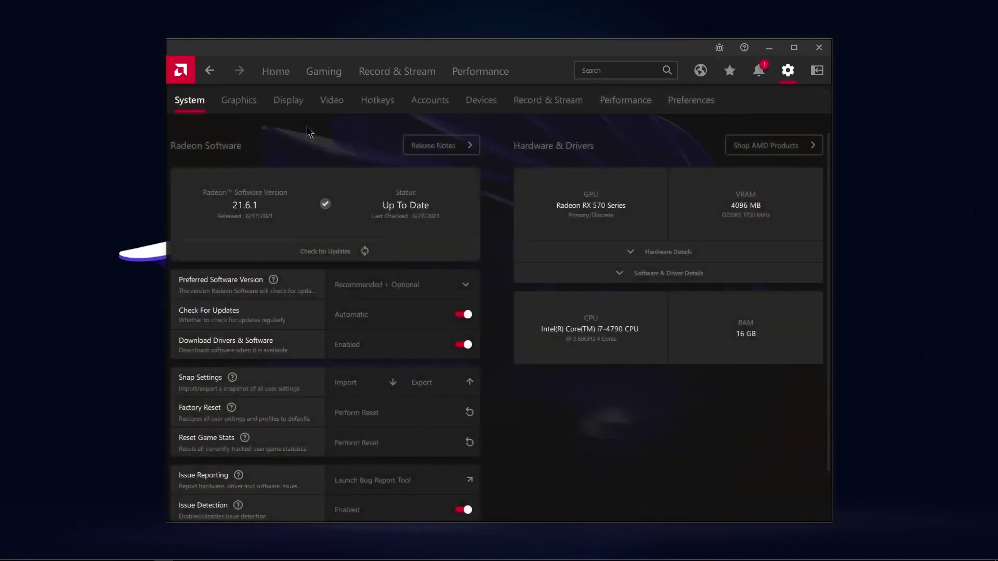
{"action": "left_click", "coordinate": [244, 106]}
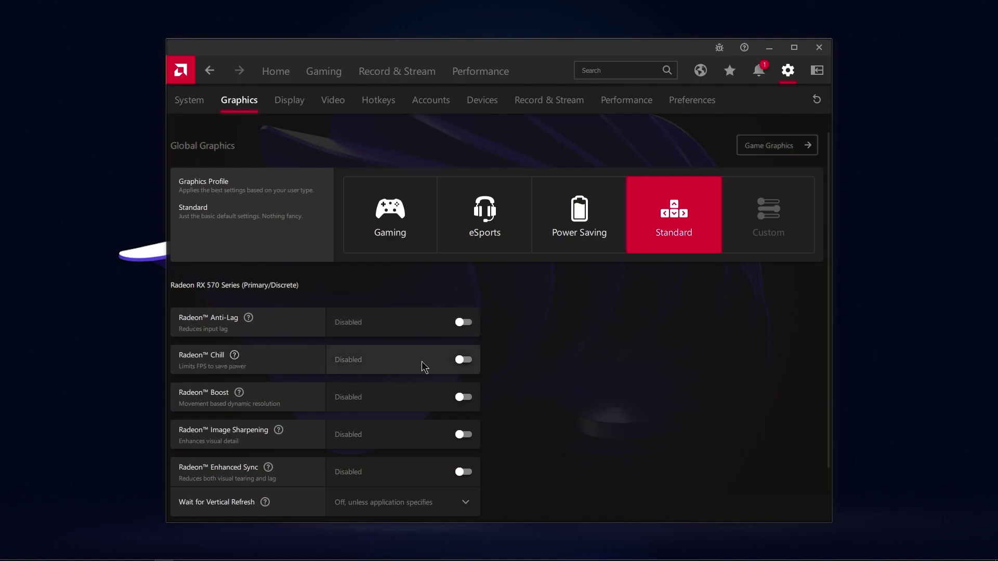
{"action": "scroll", "coordinate": [283, 366], "scroll_direction": "down", "scroll_amount": 1}
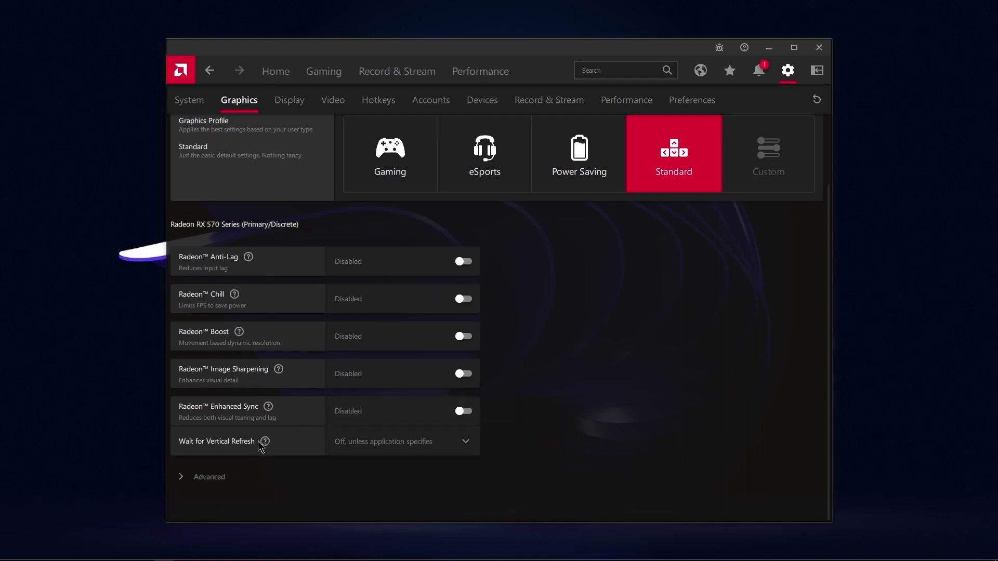
{"action": "left_click", "coordinate": [408, 450]}
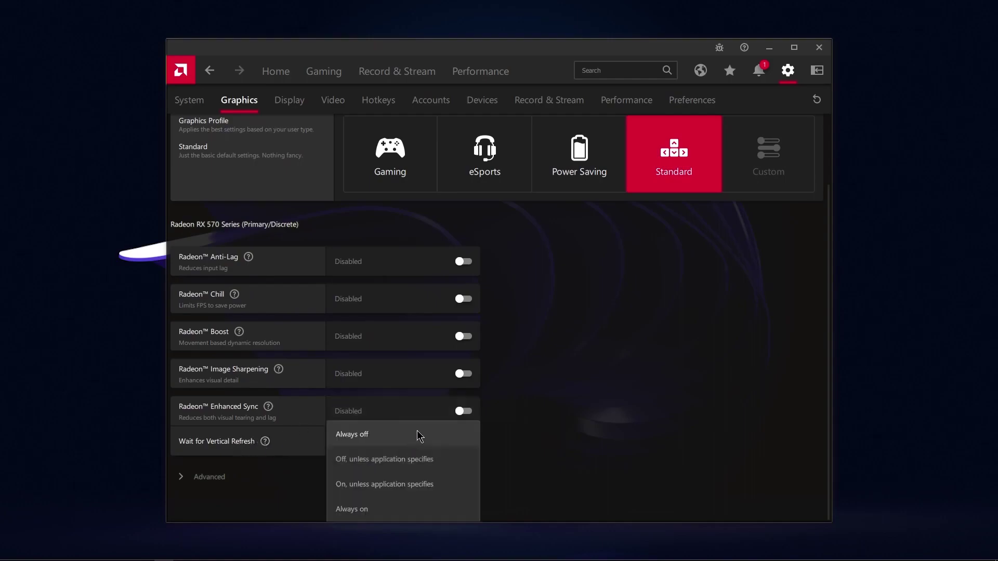
{"action": "left_click", "coordinate": [381, 440]}
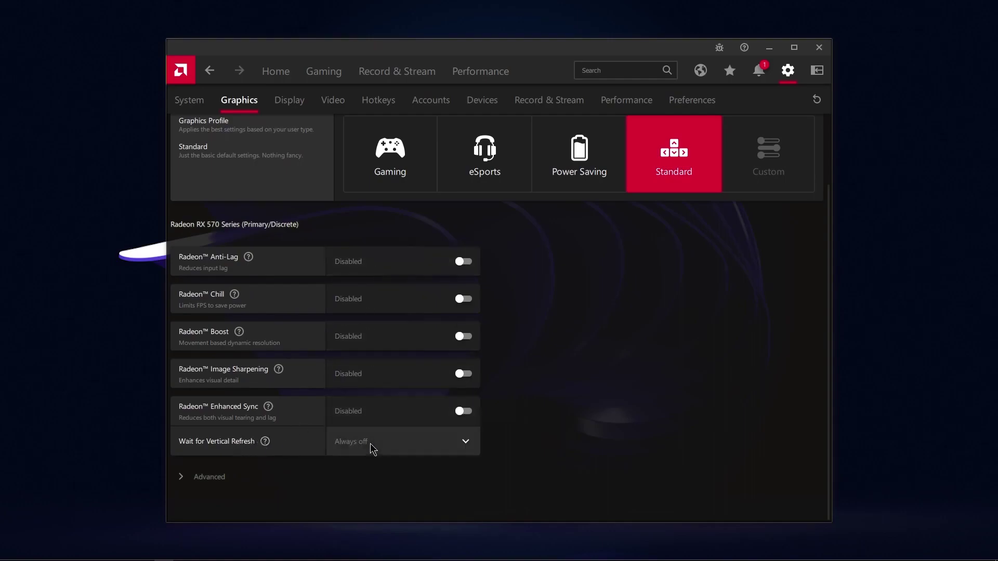
Set Texture Filtering Quality to Performance in the advanced graphics settings.
{"action": "left_click", "coordinate": [210, 476]}
{"action": "scroll", "coordinate": [320, 416], "scroll_direction": "down", "scroll_amount": 3}
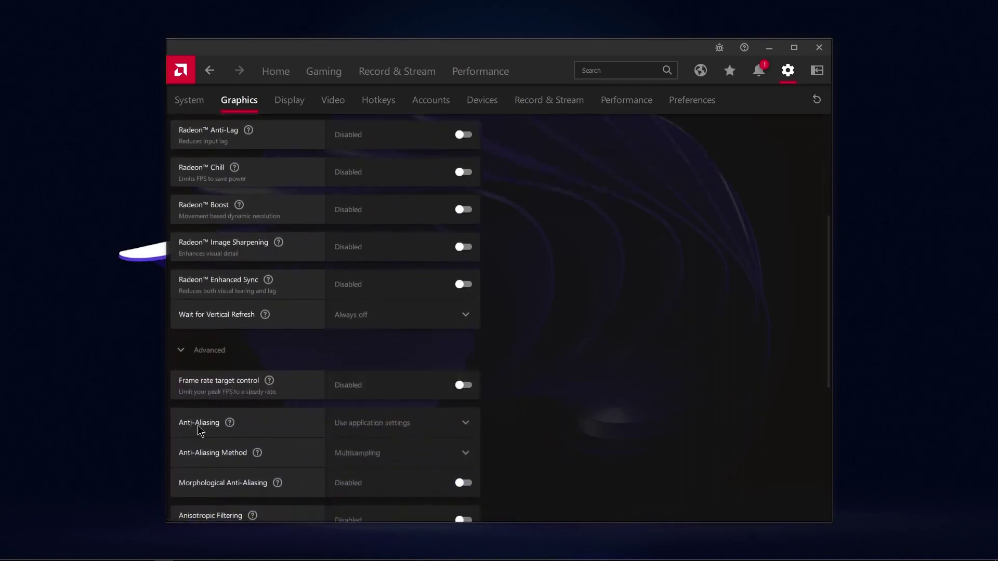
{"action": "scroll", "coordinate": [282, 436], "scroll_direction": "down", "scroll_amount": 2}
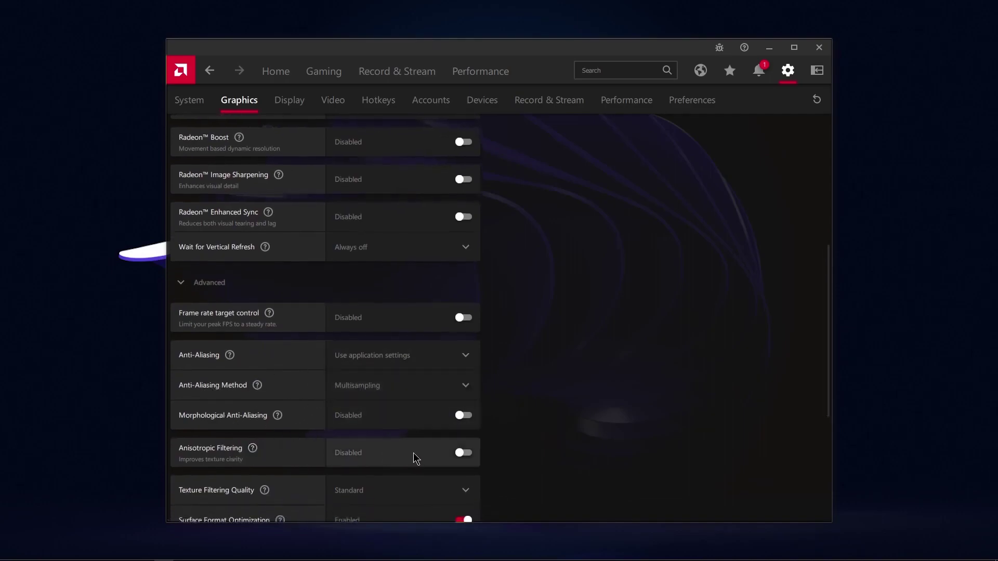
{"action": "scroll", "coordinate": [413, 453], "scroll_direction": "down", "scroll_amount": 4}
{"action": "left_click", "coordinate": [384, 374]}
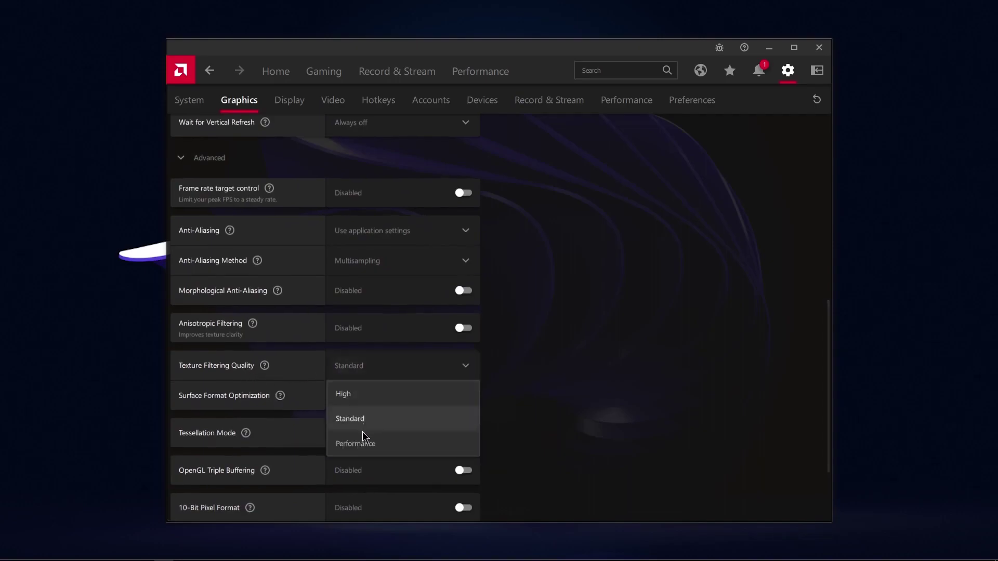
{"action": "left_click", "coordinate": [371, 445]}
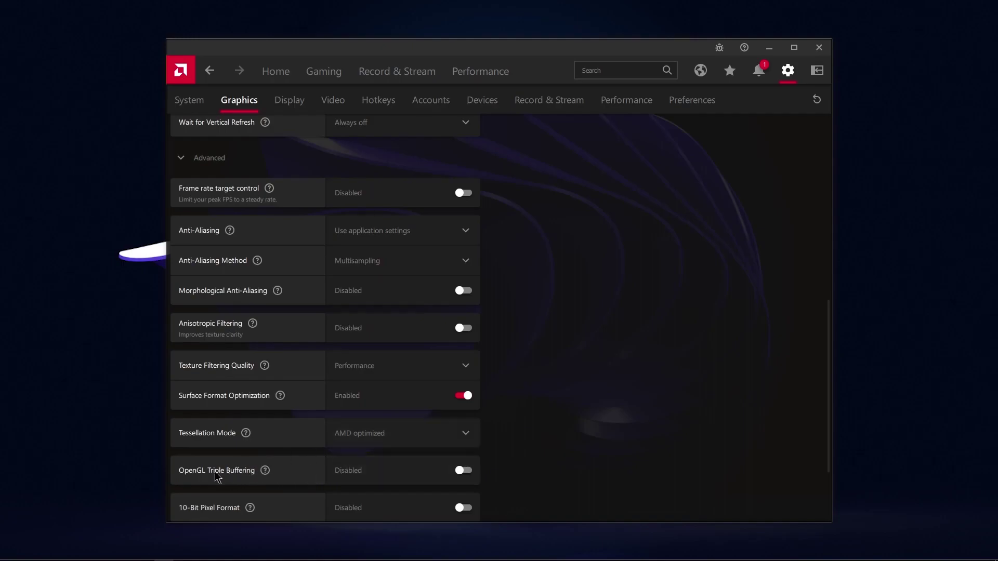
{"action": "scroll", "coordinate": [378, 413], "scroll_direction": "up", "scroll_amount": 8}
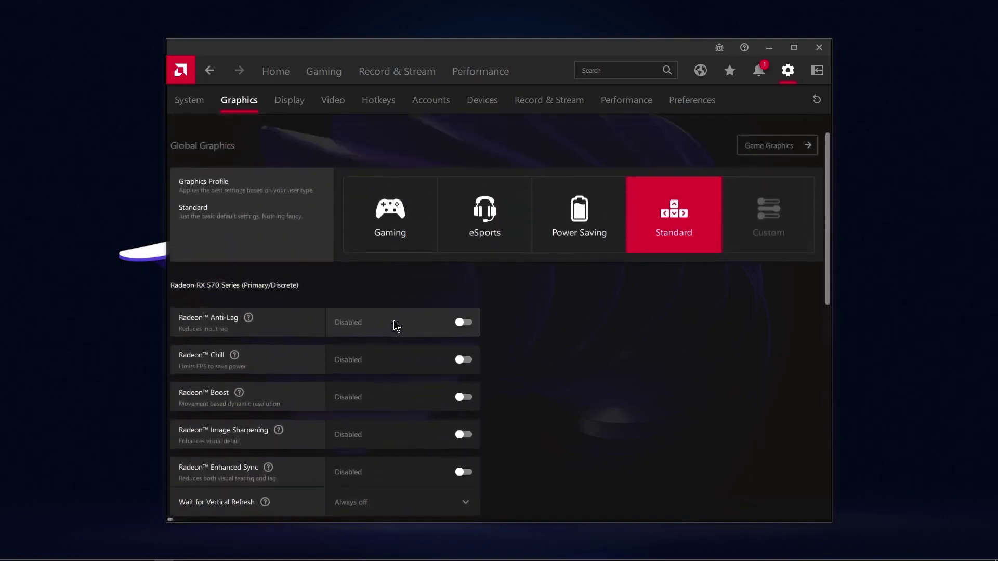
Review the global display options, the Custom Resolutions section and the video profile settings.
{"action": "left_click", "coordinate": [289, 105]}
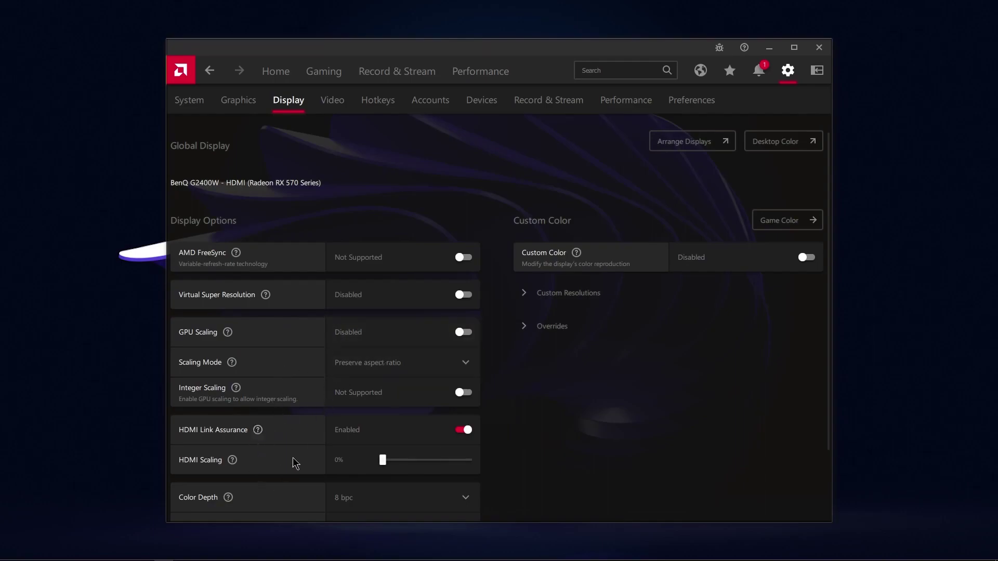
{"action": "scroll", "coordinate": [398, 465], "scroll_direction": "down", "scroll_amount": 2}
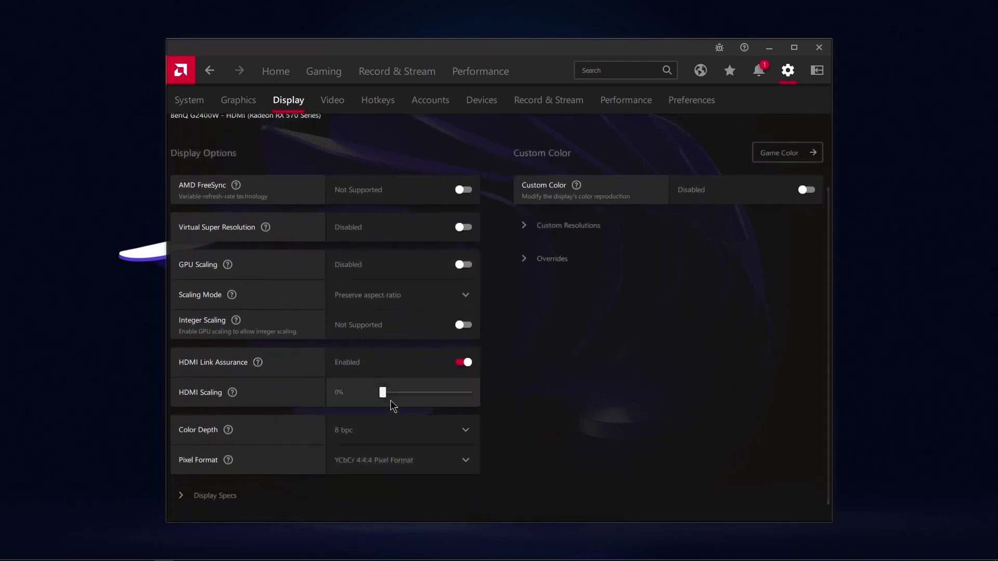
{"action": "scroll", "coordinate": [392, 399], "scroll_direction": "up", "scroll_amount": 2}
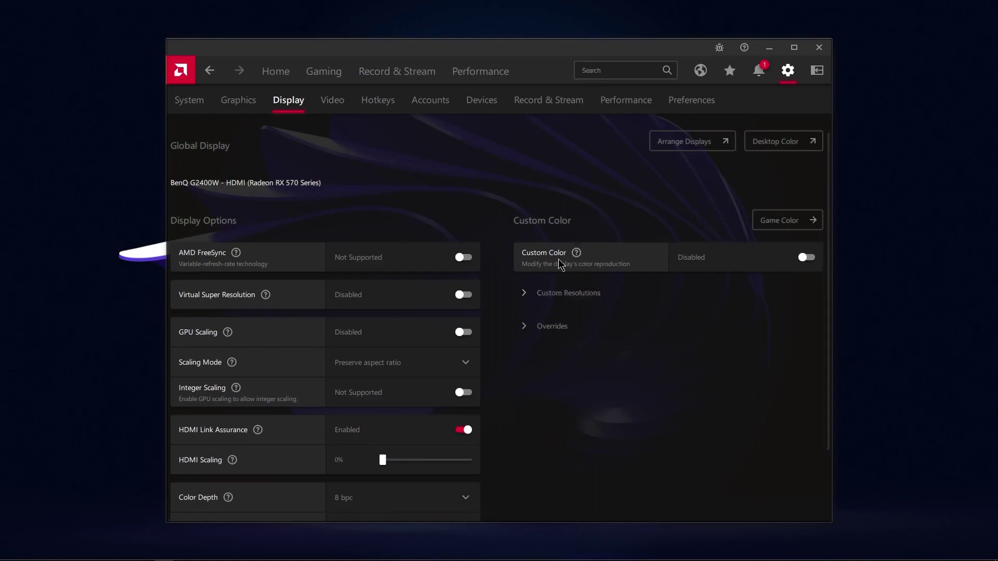
{"action": "left_click", "coordinate": [523, 292]}
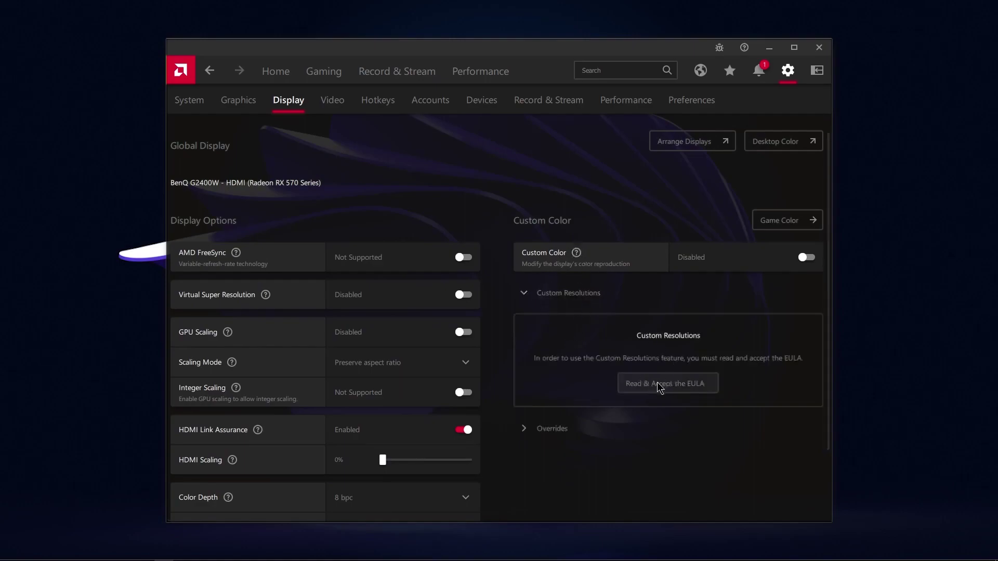
{"action": "left_click", "coordinate": [525, 292]}
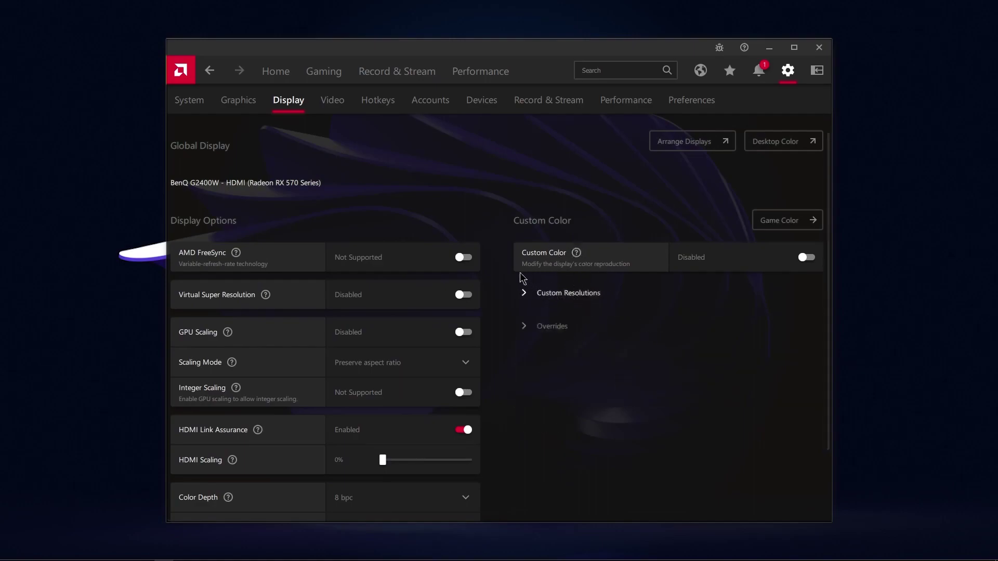
{"action": "left_click", "coordinate": [336, 104]}
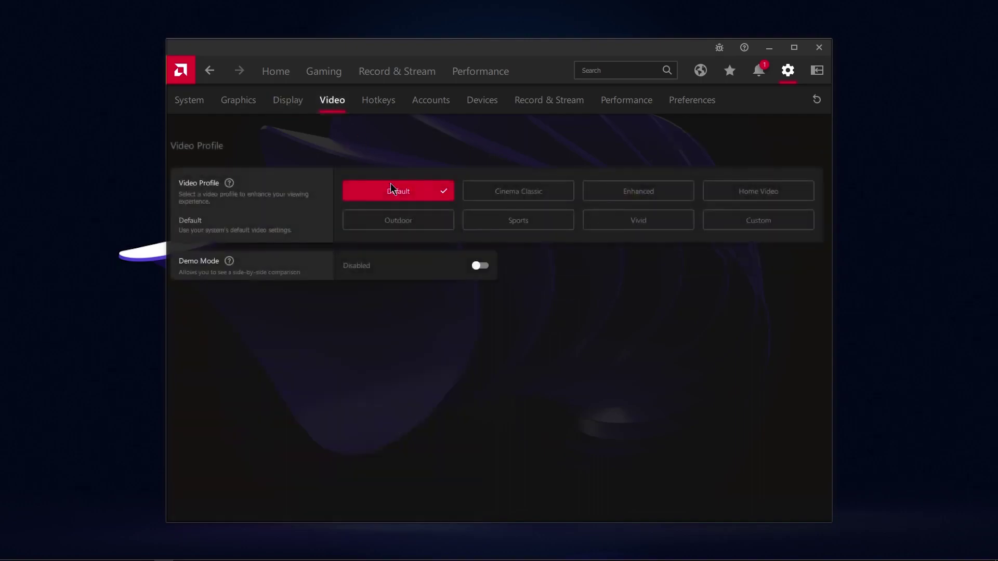
Set the Take Screenshot hotkey to Ctrl + Num - and the Save Instant Replay hotkey to Ctrl + Num +.
{"action": "left_click", "coordinate": [381, 100]}
{"action": "scroll", "coordinate": [466, 394], "scroll_direction": "down", "scroll_amount": 1}
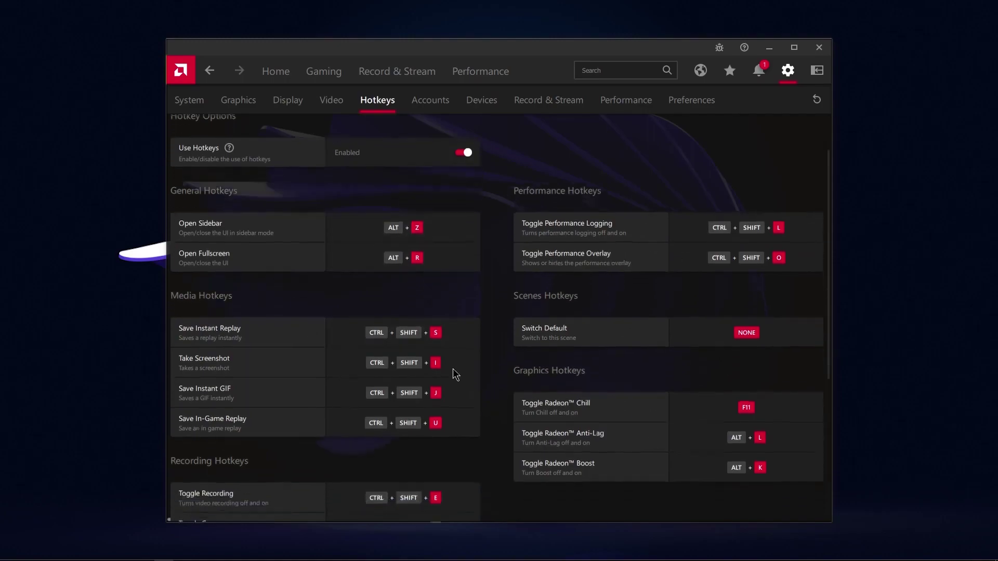
{"action": "scroll", "coordinate": [466, 393], "scroll_direction": "down", "scroll_amount": 4}
{"action": "scroll", "coordinate": [483, 303], "scroll_direction": "down", "scroll_amount": 2}
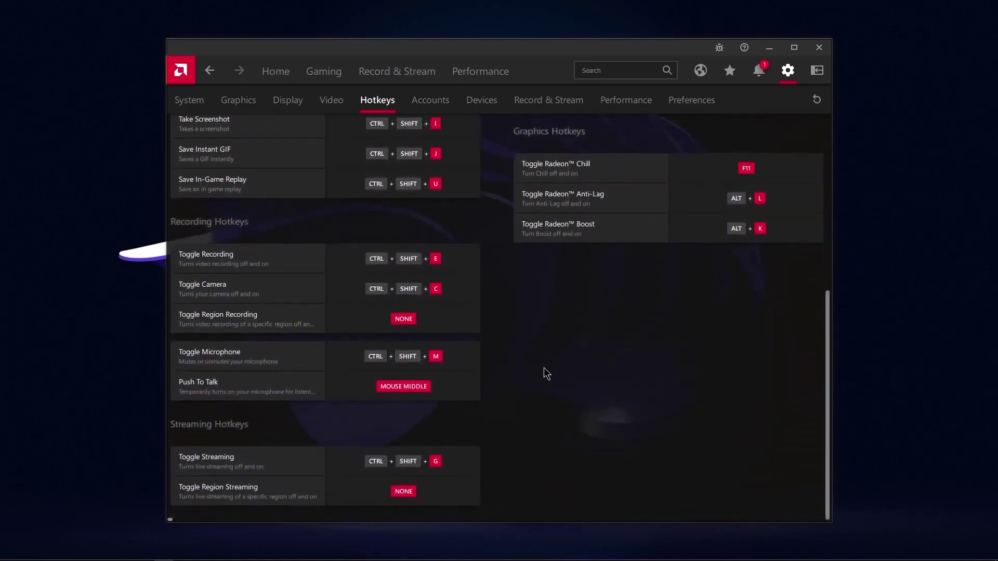
{"action": "scroll", "coordinate": [388, 344], "scroll_direction": "up", "scroll_amount": 2}
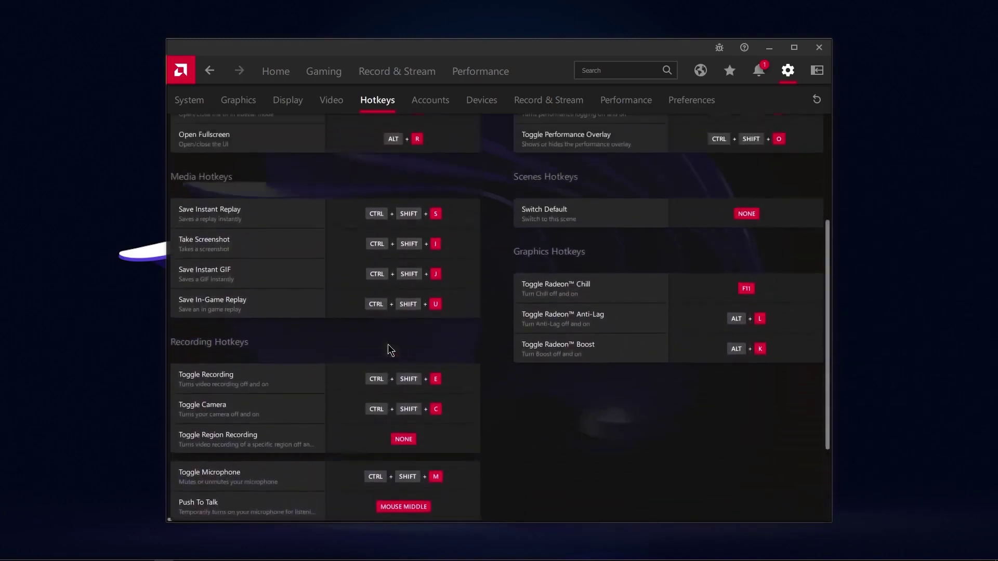
{"action": "scroll", "coordinate": [387, 344], "scroll_direction": "up", "scroll_amount": 2}
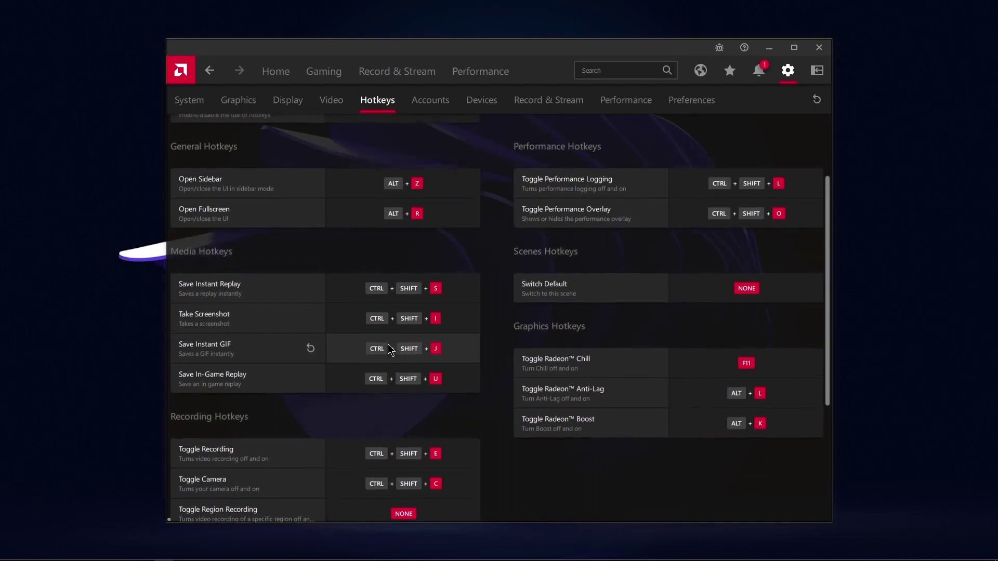
{"action": "left_click", "coordinate": [357, 325]}
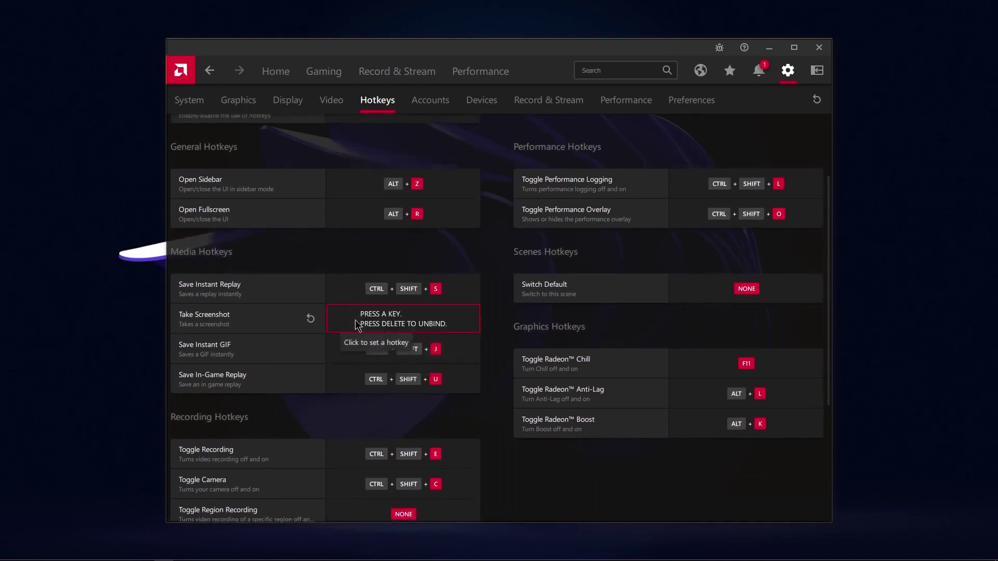
{"action": "key", "text": "ctrl+KP_Subtract"}
{"action": "left_click", "coordinate": [362, 293]}
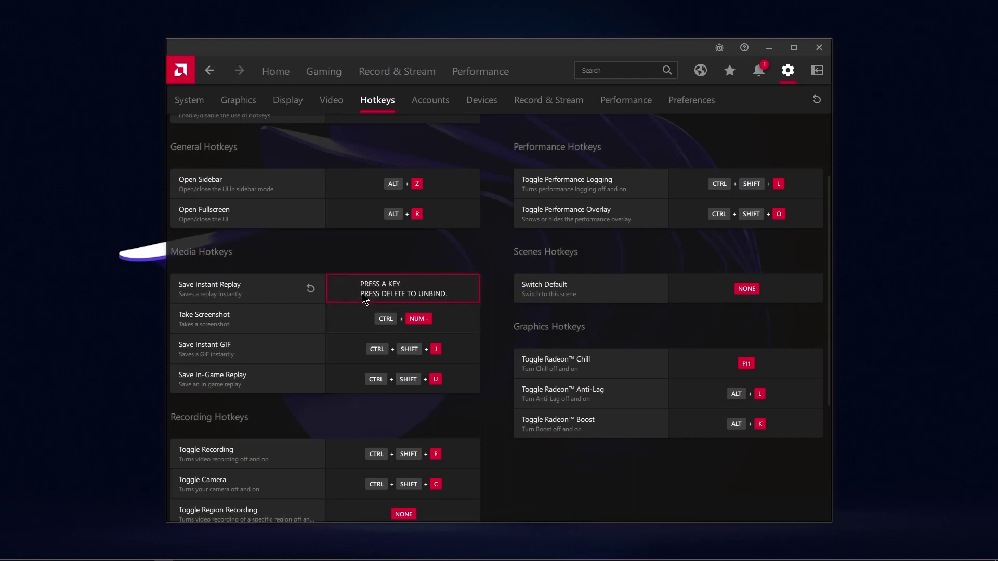
{"action": "key", "text": "ctrl+KP_Subtract"}
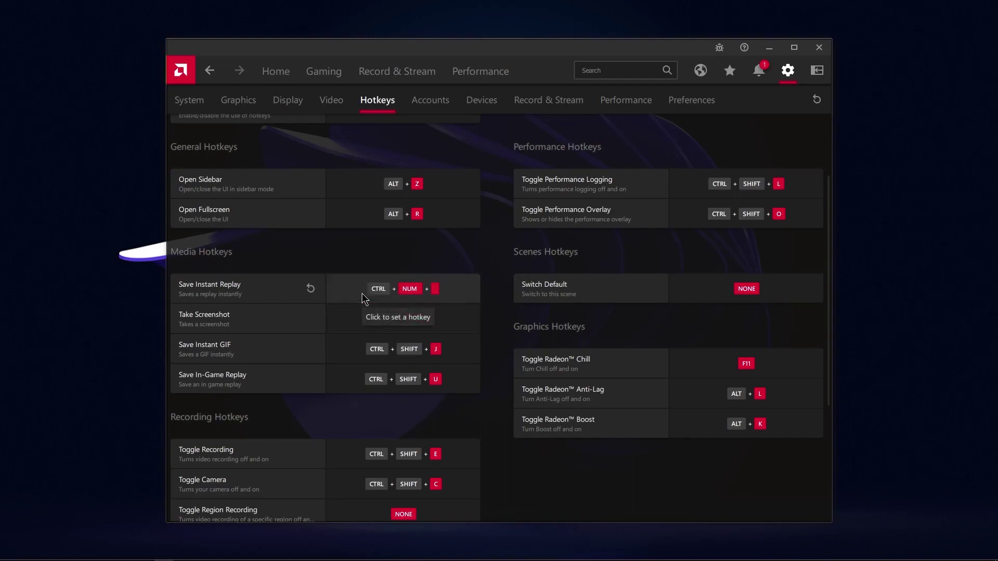
Set the Toggle Recording hotkey to Ctrl + Num * and the Push To Talk hotkey to Mouse Middle.
{"action": "left_click", "coordinate": [344, 457]}
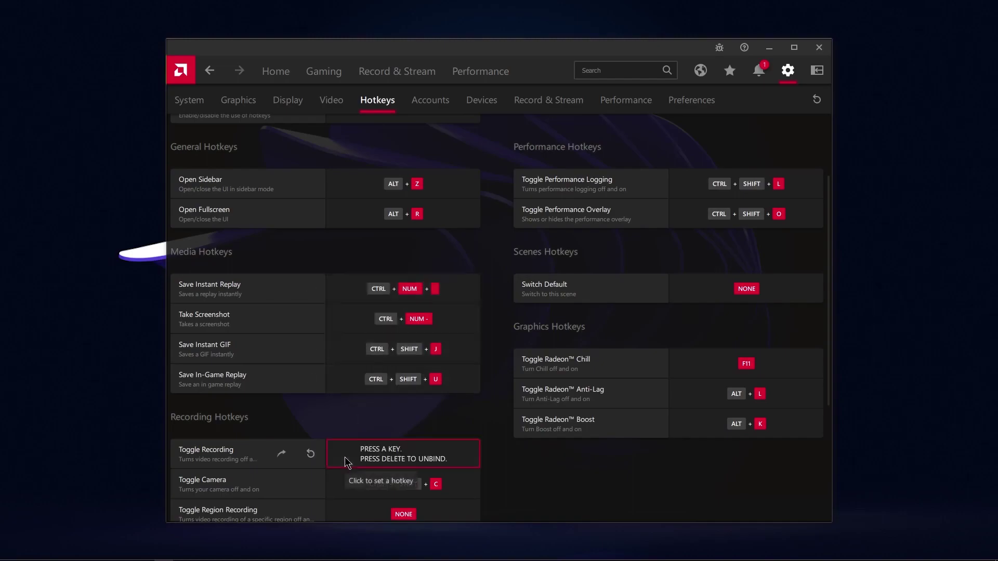
{"action": "key", "text": "ctrl+KP_Multiply"}
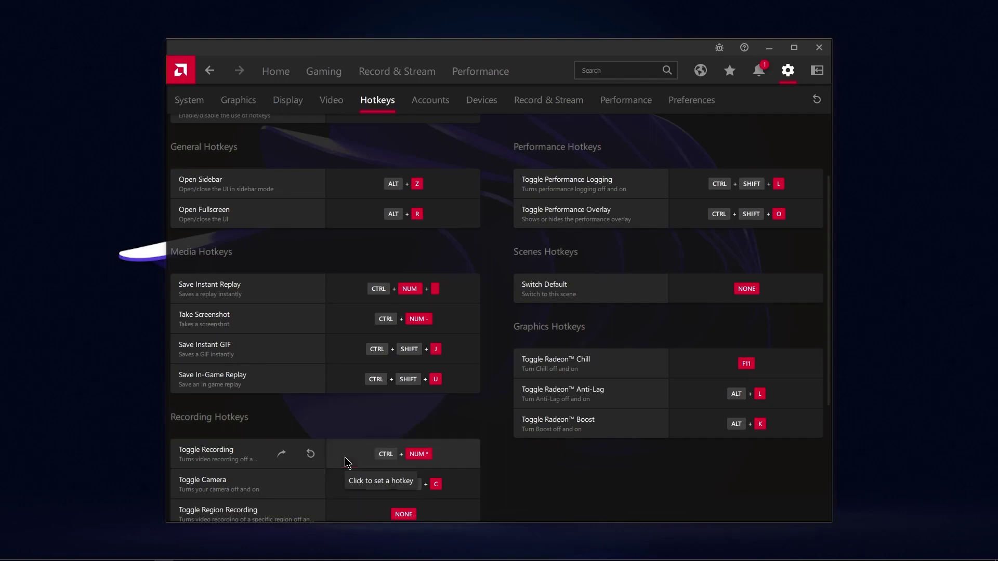
{"action": "scroll", "coordinate": [345, 456], "scroll_direction": "down", "scroll_amount": 2}
{"action": "left_click", "coordinate": [344, 456]}
{"action": "middle_click", "coordinate": [344, 457]}
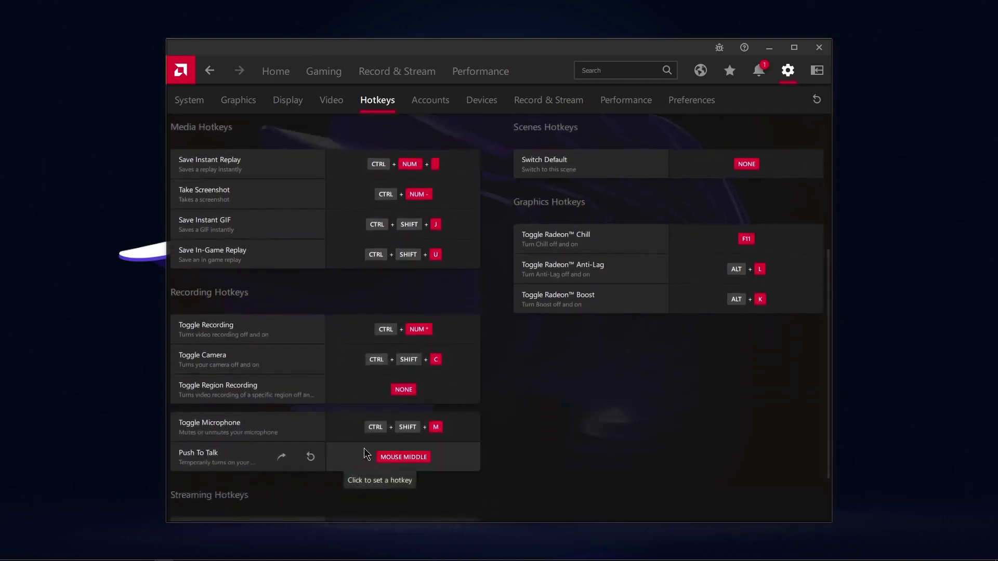
{"action": "scroll", "coordinate": [345, 323], "scroll_direction": "up", "scroll_amount": 3}
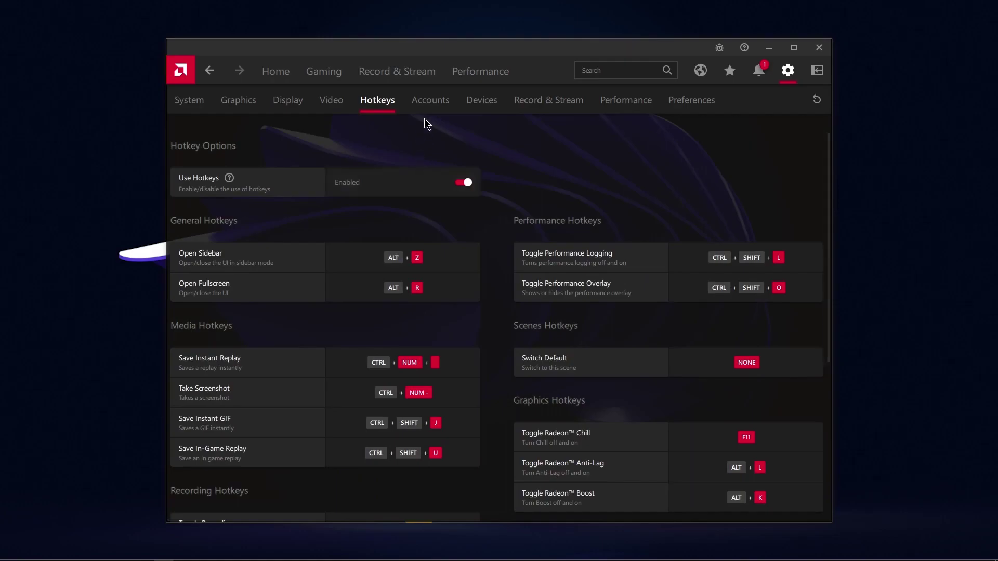
Enable Record Desktop in the recording settings, with recording resolution In-Game and recording profile High.
{"action": "left_click", "coordinate": [445, 107]}
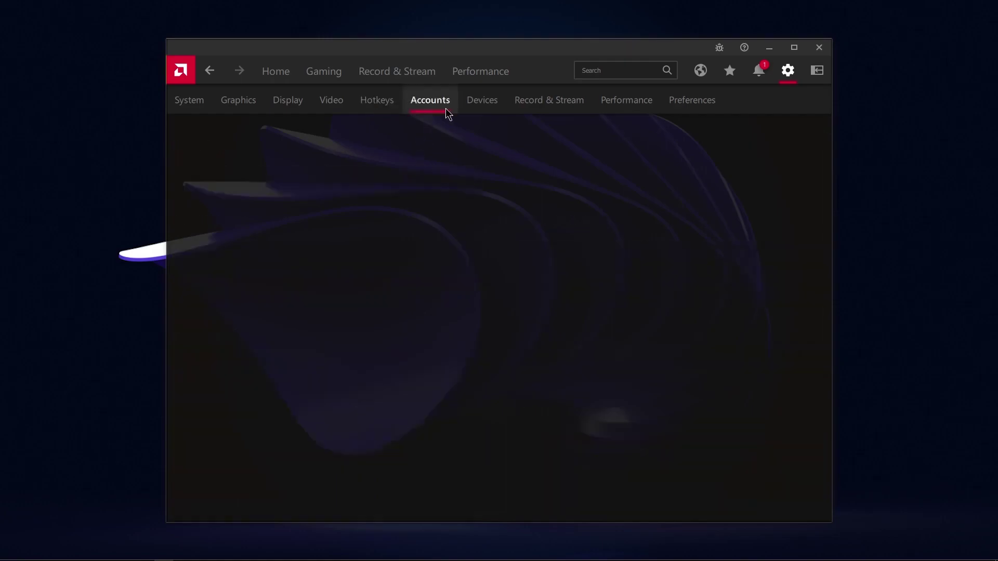
{"action": "left_click", "coordinate": [492, 106]}
{"action": "left_click", "coordinate": [561, 103]}
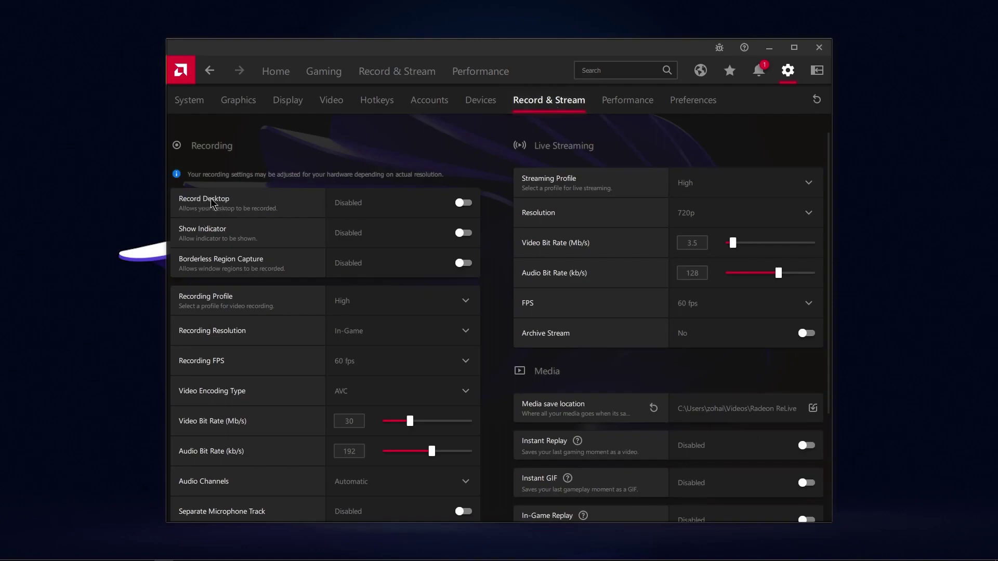
{"action": "left_click", "coordinate": [397, 206]}
{"action": "left_click", "coordinate": [339, 335]}
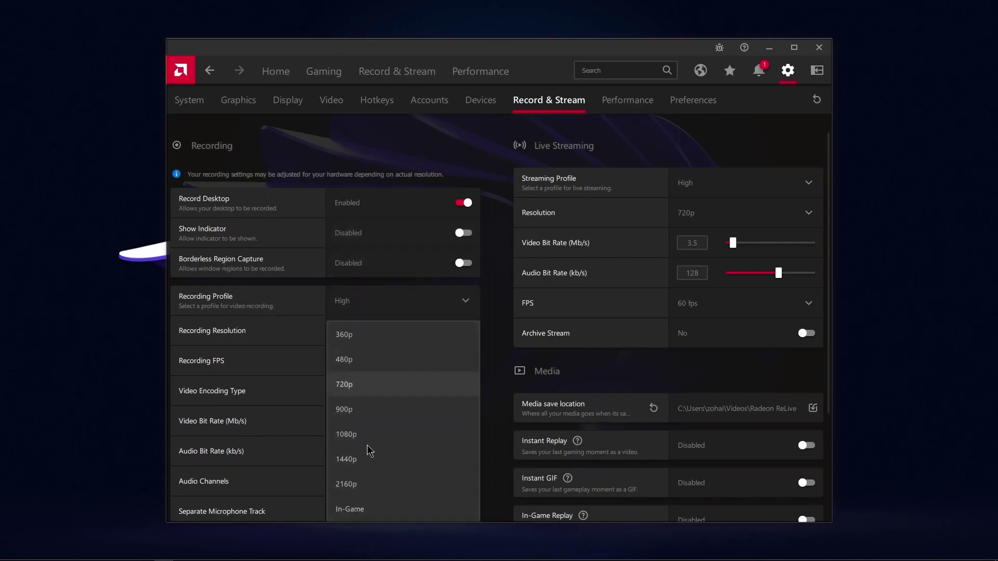
{"action": "left_click", "coordinate": [367, 512]}
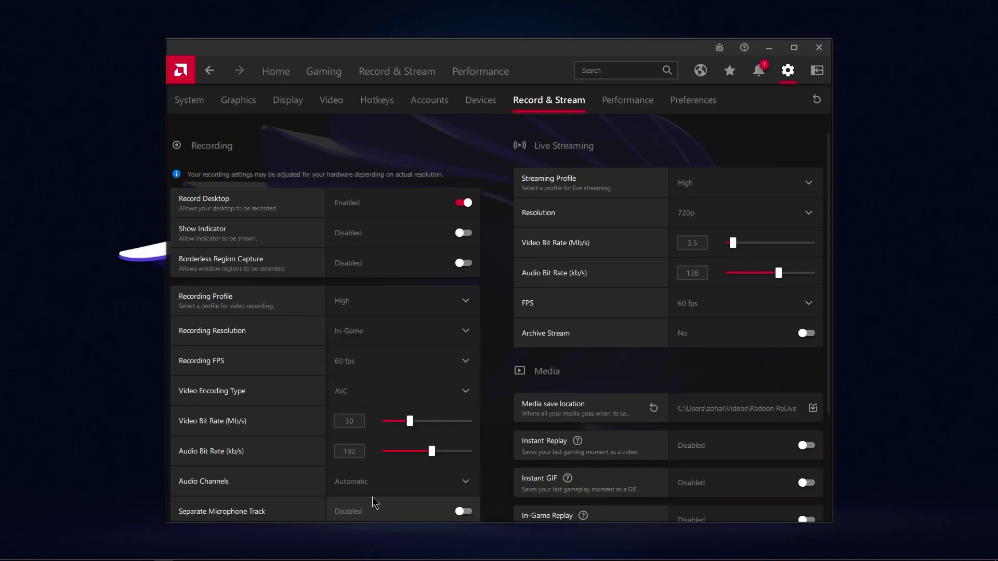
{"action": "left_click", "coordinate": [368, 307]}
{"action": "left_click", "coordinate": [374, 385]}
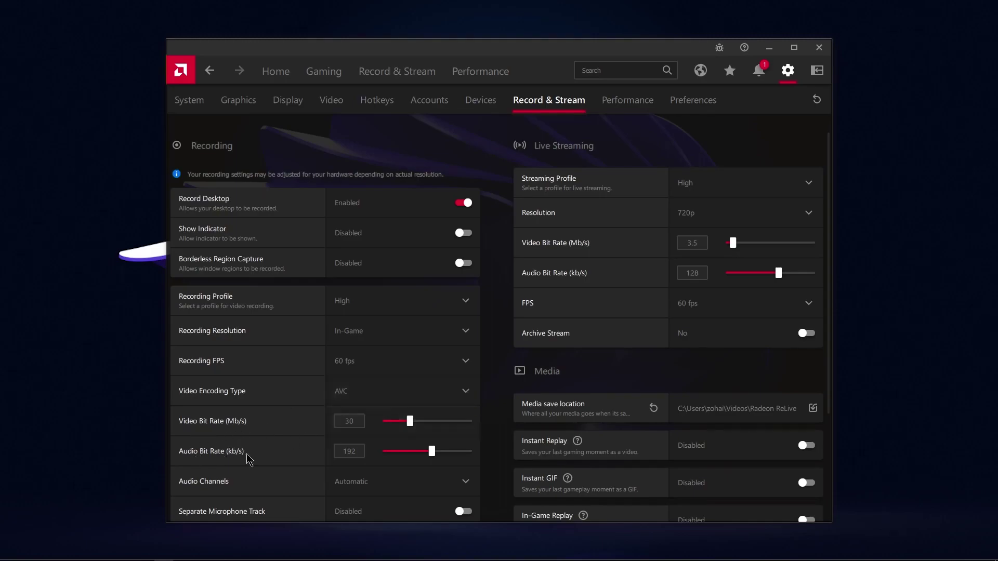
Enable Record Microphone and Push To Talk in the recording settings.
{"action": "scroll", "coordinate": [364, 454], "scroll_direction": "down", "scroll_amount": 1}
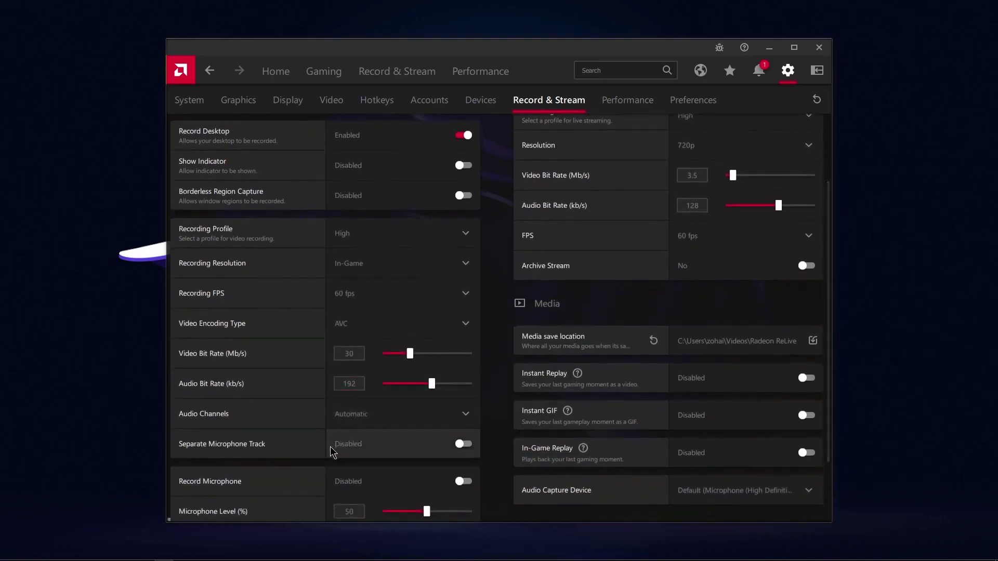
{"action": "scroll", "coordinate": [259, 437], "scroll_direction": "down", "scroll_amount": 1}
{"action": "left_click", "coordinate": [468, 414]}
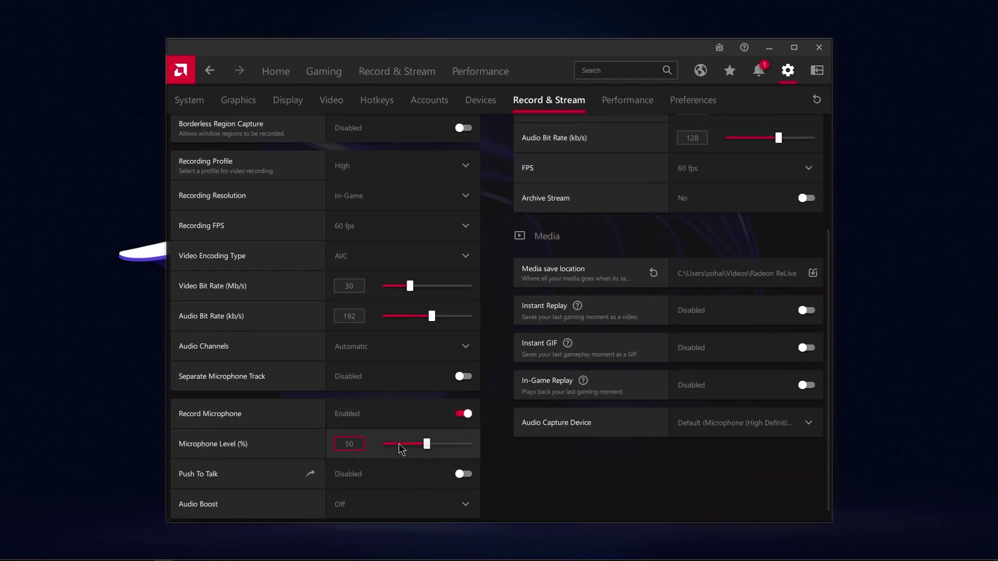
{"action": "left_click", "coordinate": [404, 478]}
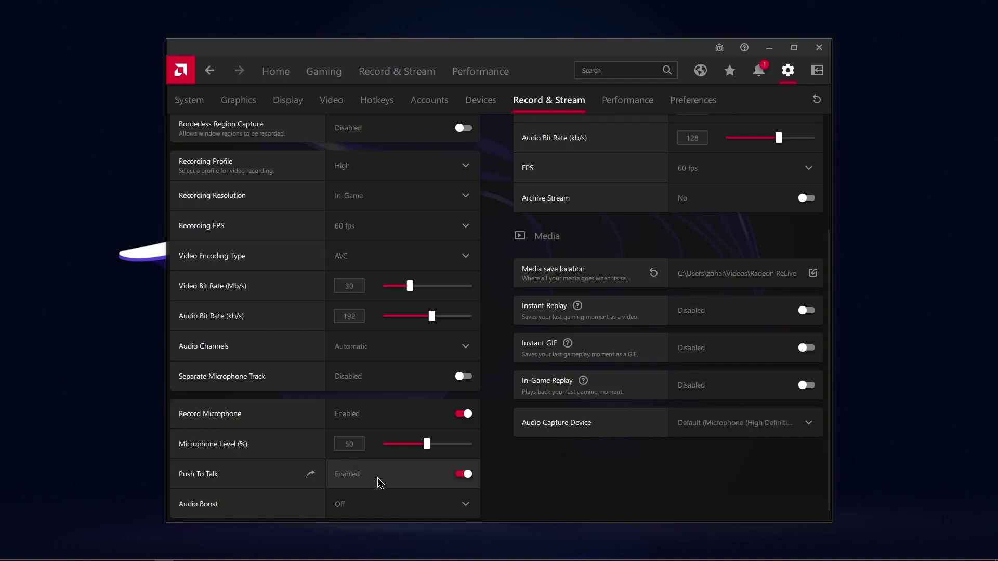
{"action": "scroll", "coordinate": [379, 468], "scroll_direction": "down", "scroll_amount": 1}
Set the live streaming resolution to 720p.
{"action": "scroll", "coordinate": [423, 375], "scroll_direction": "up", "scroll_amount": 5}
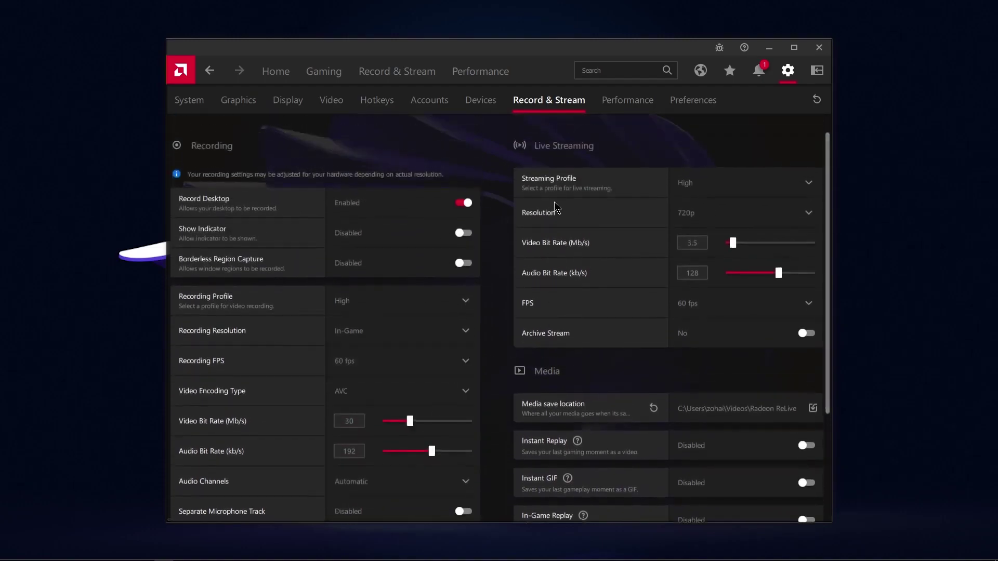
{"action": "left_click", "coordinate": [713, 215]}
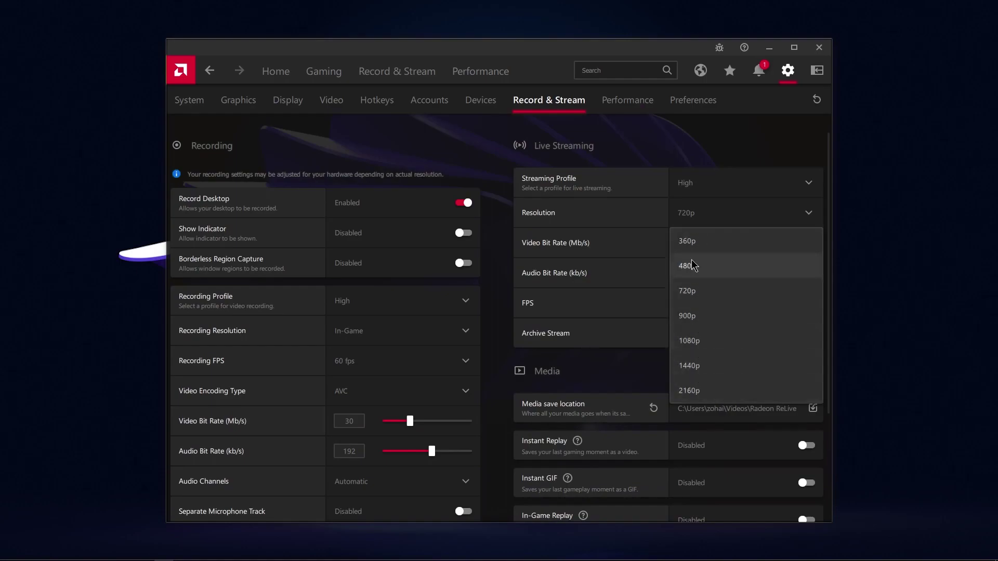
{"action": "left_click", "coordinate": [696, 291]}
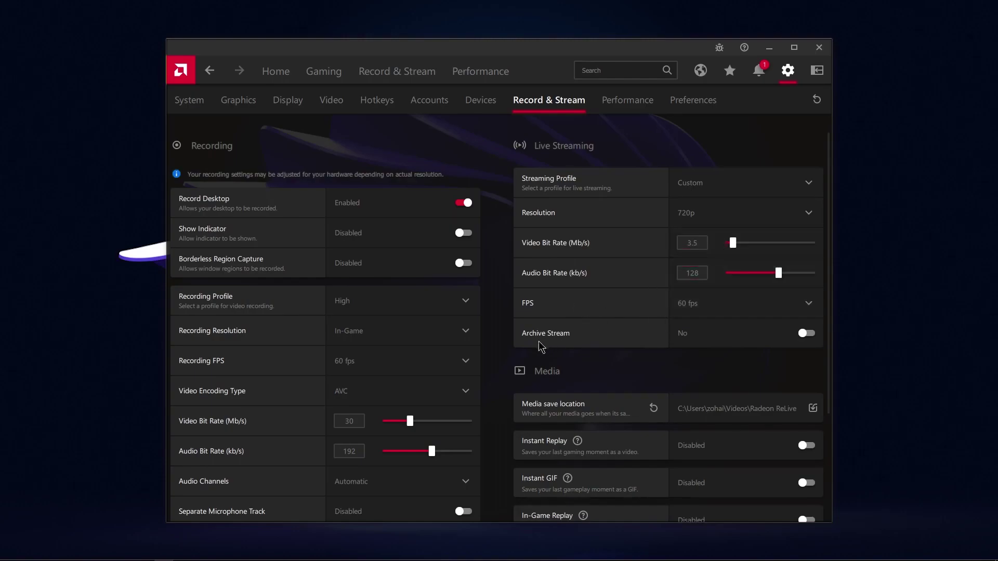
Change the media save location to the Radeon ReLive folder on the YouTube Project (F:) drive.
{"action": "scroll", "coordinate": [691, 338], "scroll_direction": "down", "scroll_amount": 3}
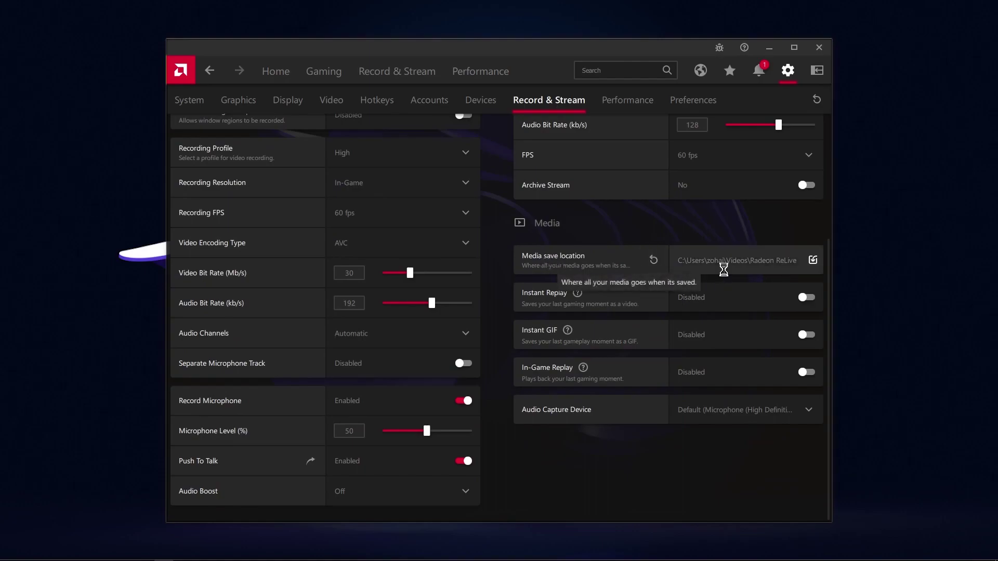
{"action": "left_click", "coordinate": [813, 260]}
{"action": "scroll", "coordinate": [229, 258], "scroll_direction": "down", "scroll_amount": 1}
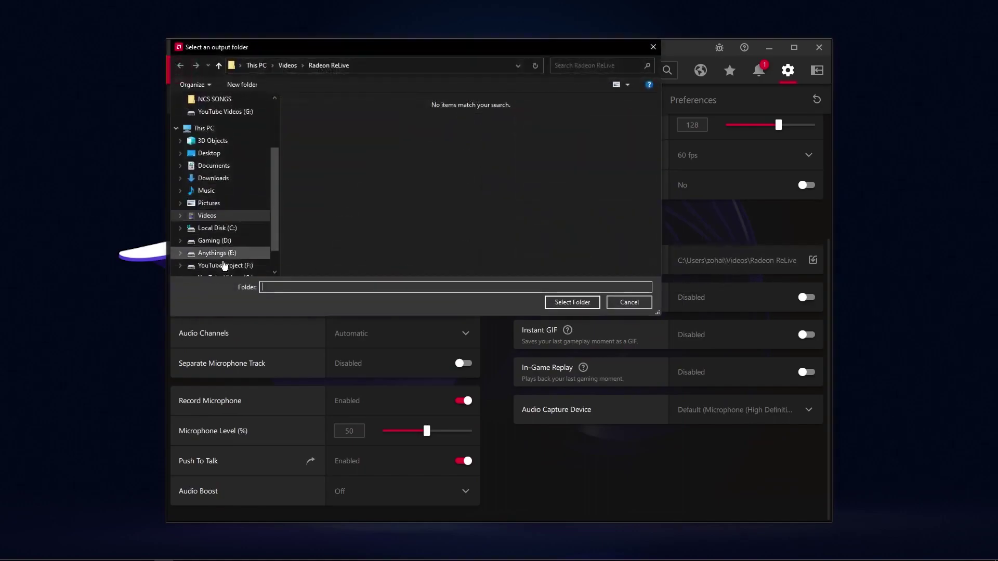
{"action": "left_click", "coordinate": [221, 253]}
{"action": "left_click", "coordinate": [225, 266]}
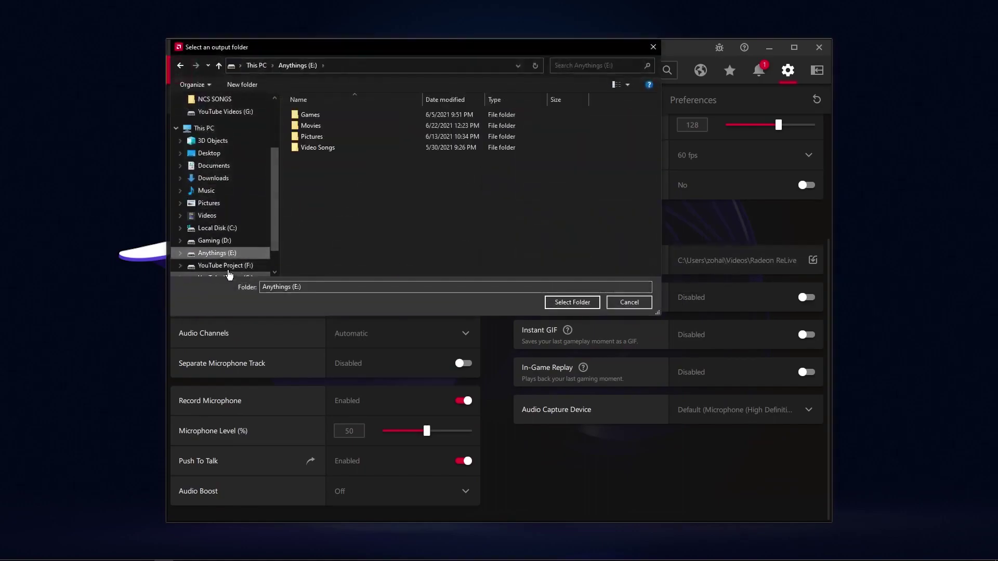
{"action": "left_click", "coordinate": [321, 202]}
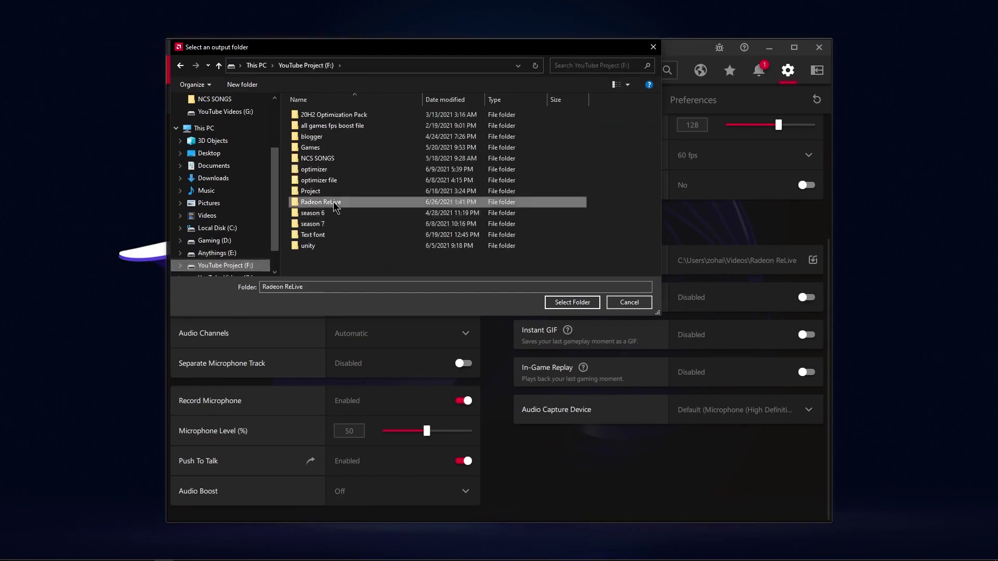
{"action": "left_click", "coordinate": [572, 302]}
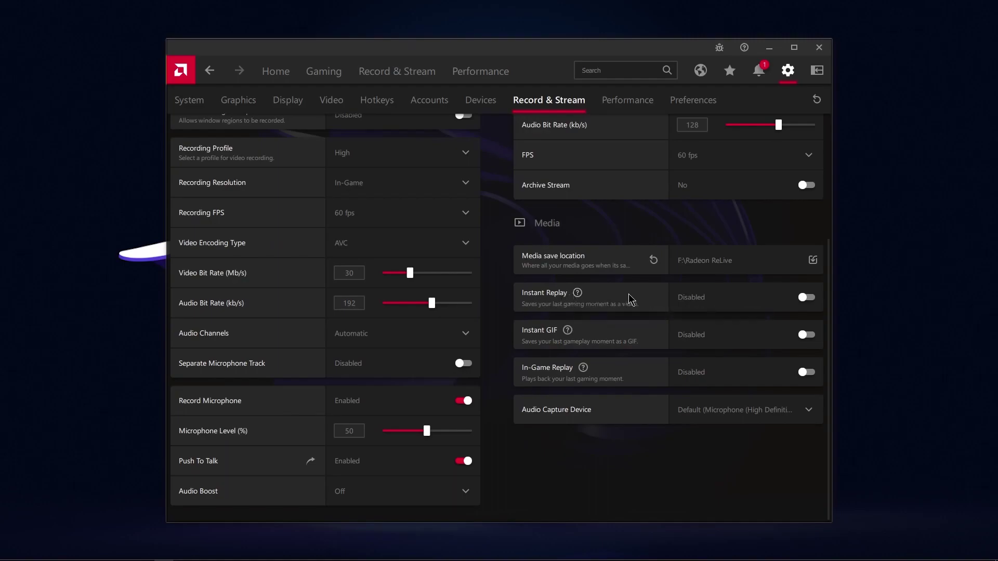
Try Instant Replay with System Memory as its buffer, and switch it back off.
{"action": "left_click", "coordinate": [803, 298]}
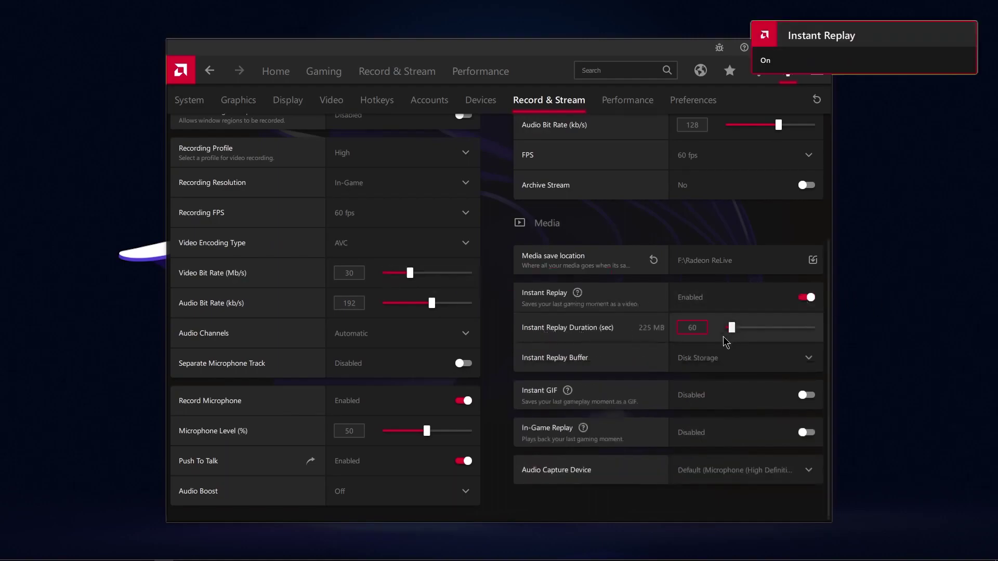
{"action": "left_click", "coordinate": [727, 359]}
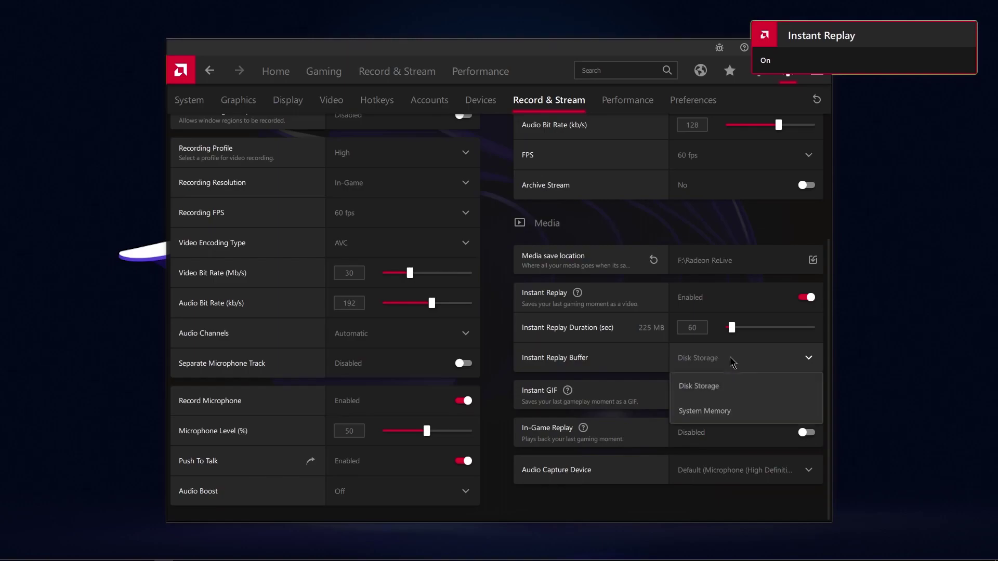
{"action": "left_click", "coordinate": [715, 411]}
{"action": "left_click", "coordinate": [784, 299]}
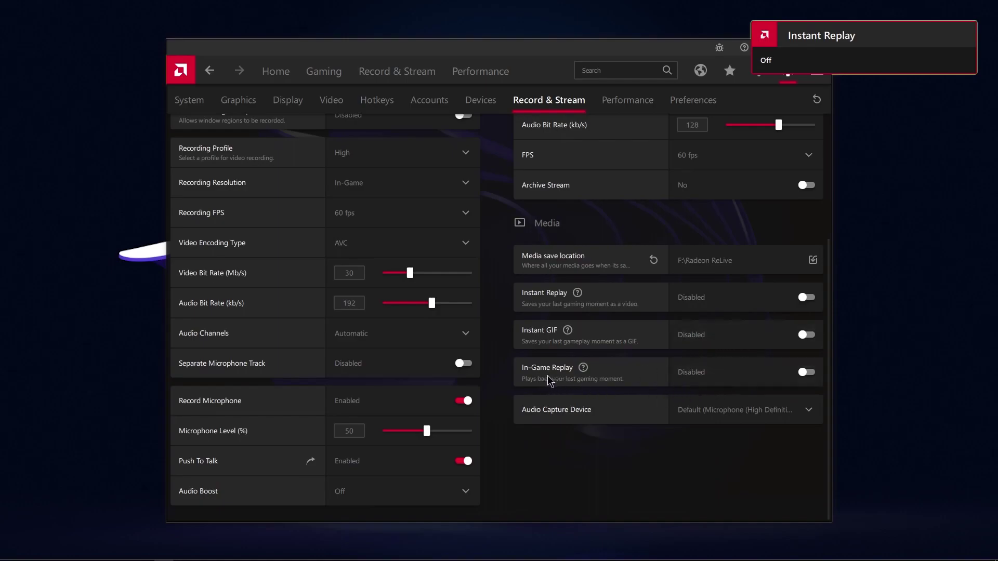
Choose the default microphone as the audio capture device and open the performance settings.
{"action": "left_click", "coordinate": [718, 418]}
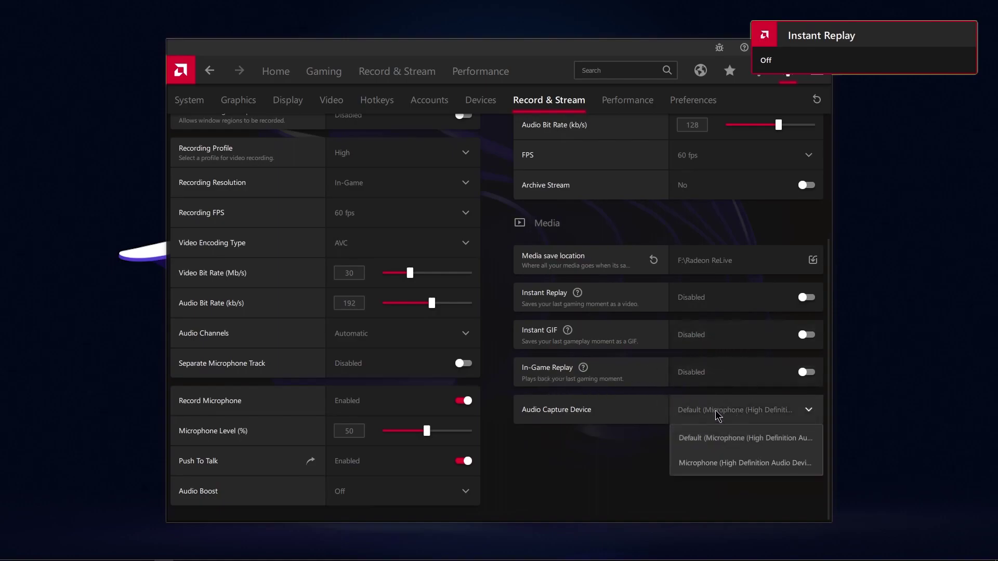
{"action": "left_click", "coordinate": [720, 438]}
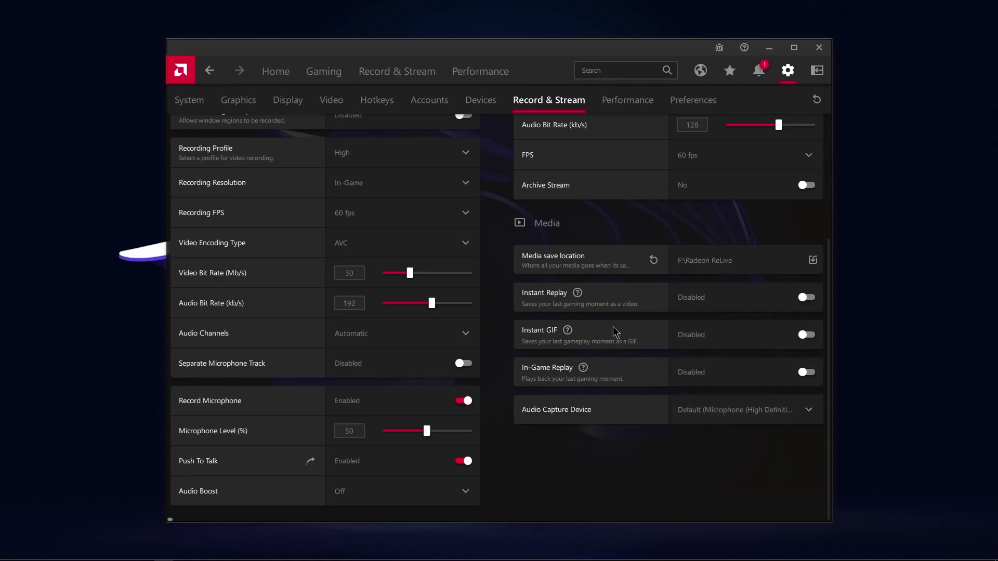
{"action": "scroll", "coordinate": [615, 330], "scroll_direction": "up", "scroll_amount": 3}
{"action": "left_click", "coordinate": [628, 100]}
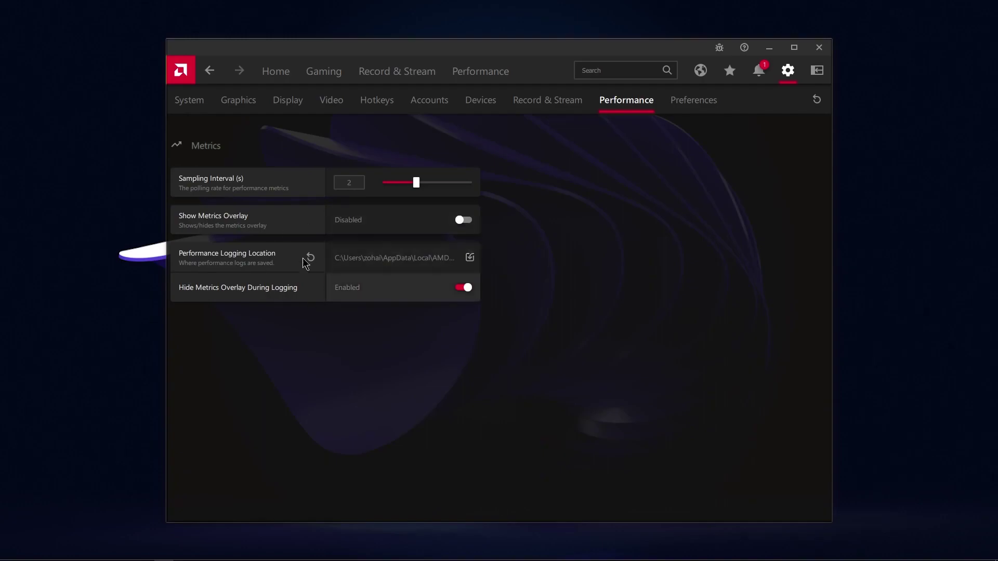
Disable In-Game Overlay, Web Browser, Upgrade Advisor, System Tray Menu, Advertisements and Toast Notifications in the general preferences.
{"action": "left_click", "coordinate": [685, 103]}
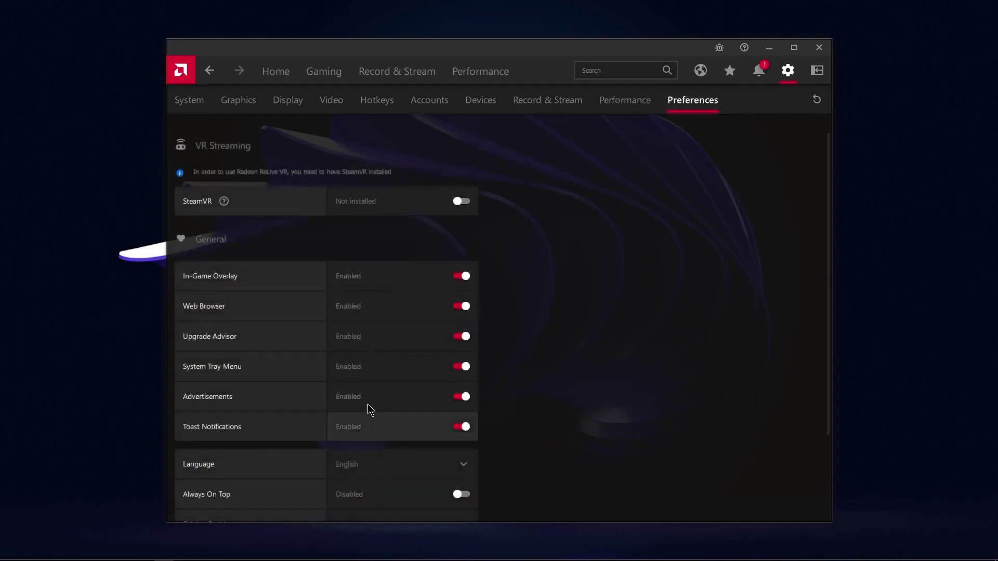
{"action": "left_click", "coordinate": [382, 308]}
{"action": "left_click", "coordinate": [383, 337]}
{"action": "left_click", "coordinate": [385, 366]}
{"action": "left_click", "coordinate": [387, 395]}
{"action": "left_click", "coordinate": [389, 415]}
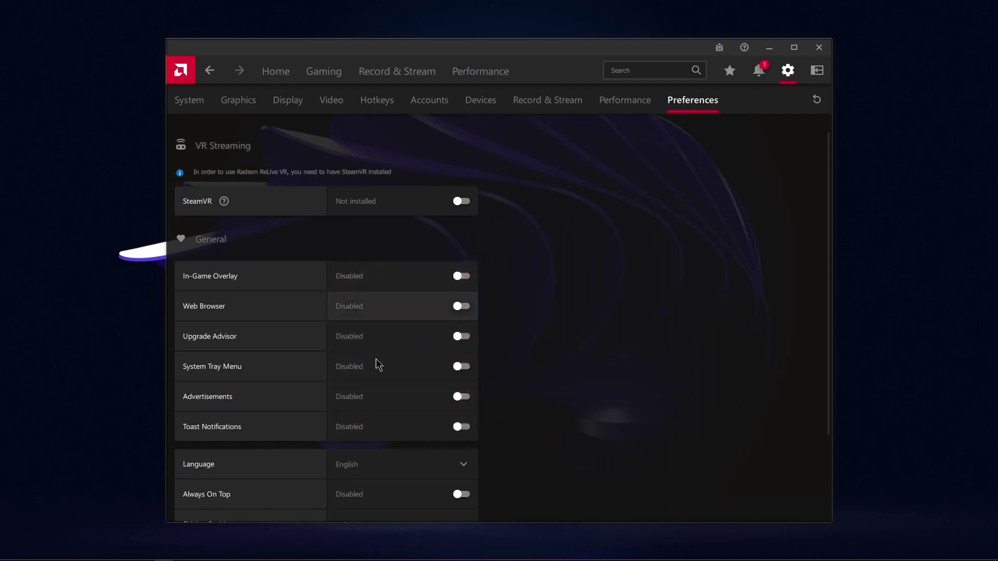
Re-enable all six general preferences from In-Game Overlay through Toast Notifications and check the remaining preferences.
{"action": "left_click", "coordinate": [401, 424]}
{"action": "left_click", "coordinate": [405, 397]}
{"action": "left_click", "coordinate": [407, 368]}
{"action": "left_click", "coordinate": [408, 338]}
{"action": "left_click", "coordinate": [408, 309]}
{"action": "left_click", "coordinate": [412, 285]}
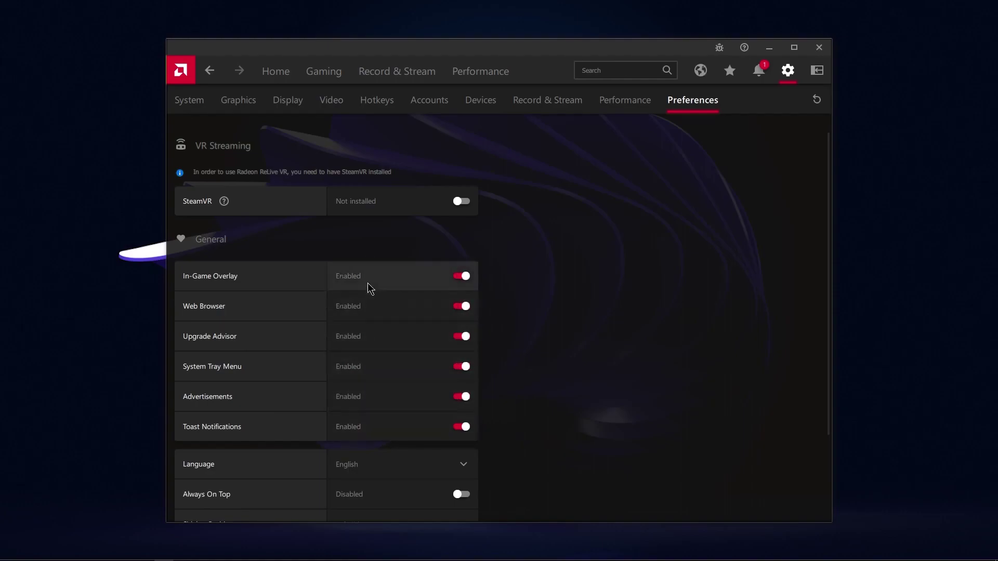
{"action": "scroll", "coordinate": [382, 319], "scroll_direction": "down", "scroll_amount": 2}
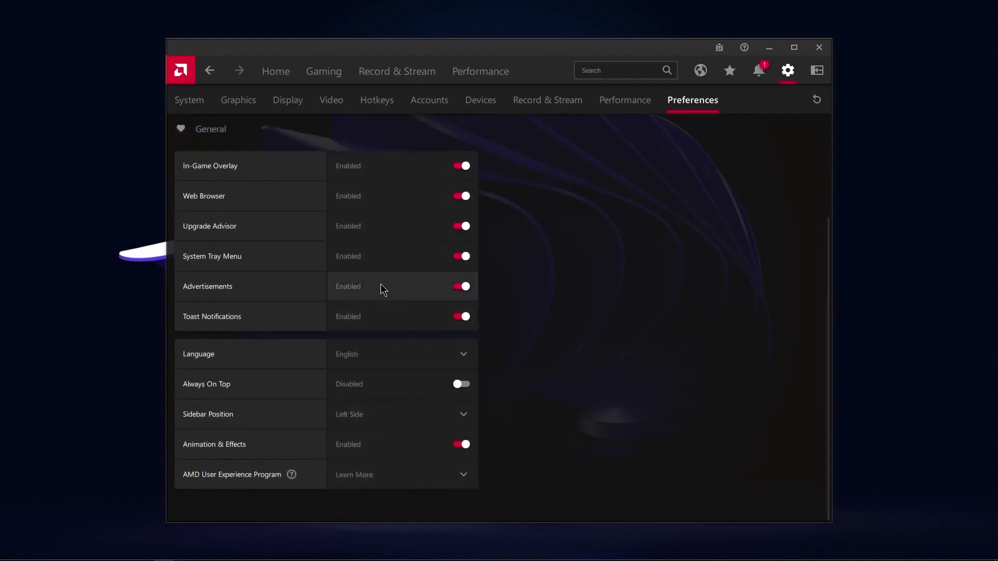
{"action": "scroll", "coordinate": [381, 285], "scroll_direction": "up", "scroll_amount": 1}
Complete the Record & Stream setup wizard with Recording as the preference, the default microphone and High recording quality.
{"action": "left_click", "coordinate": [389, 73]}
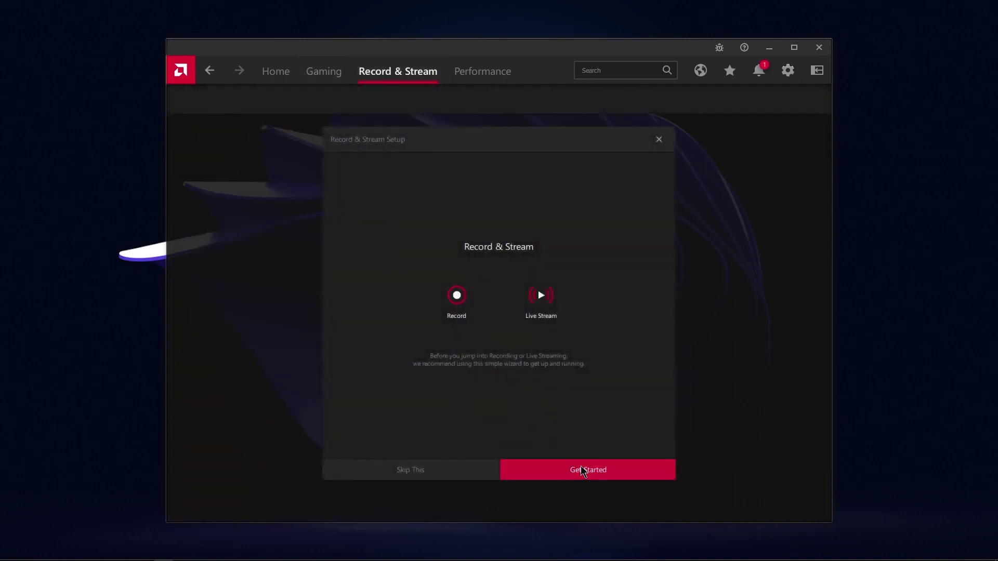
{"action": "left_click", "coordinate": [582, 471]}
{"action": "left_click", "coordinate": [416, 302]}
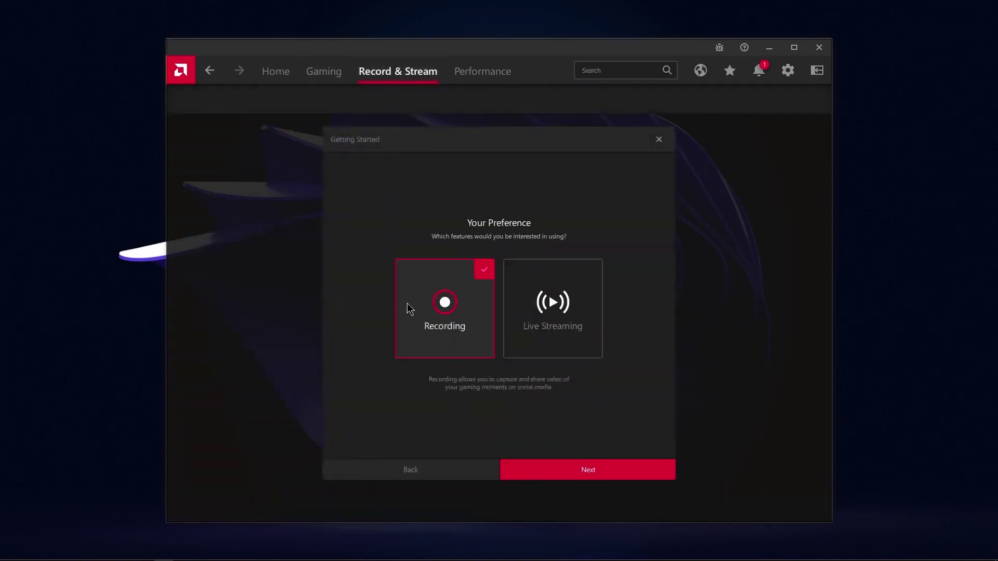
{"action": "left_click", "coordinate": [567, 473]}
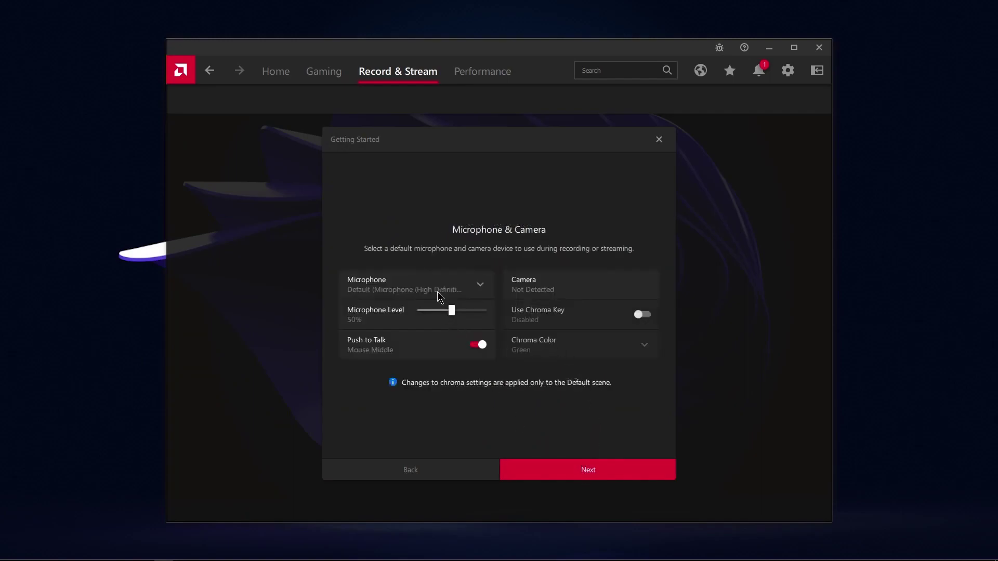
{"action": "left_click", "coordinate": [568, 473]}
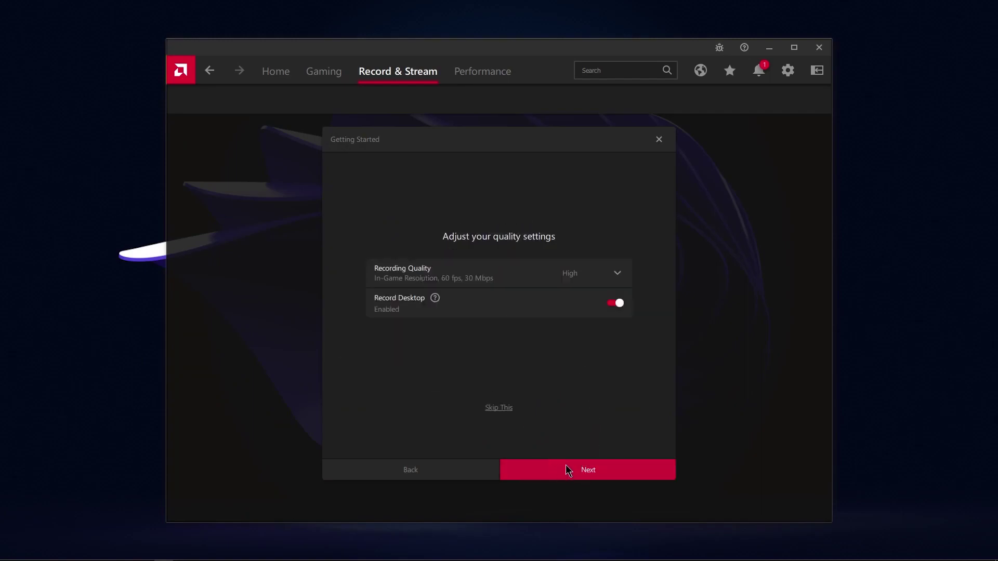
{"action": "left_click", "coordinate": [578, 470]}
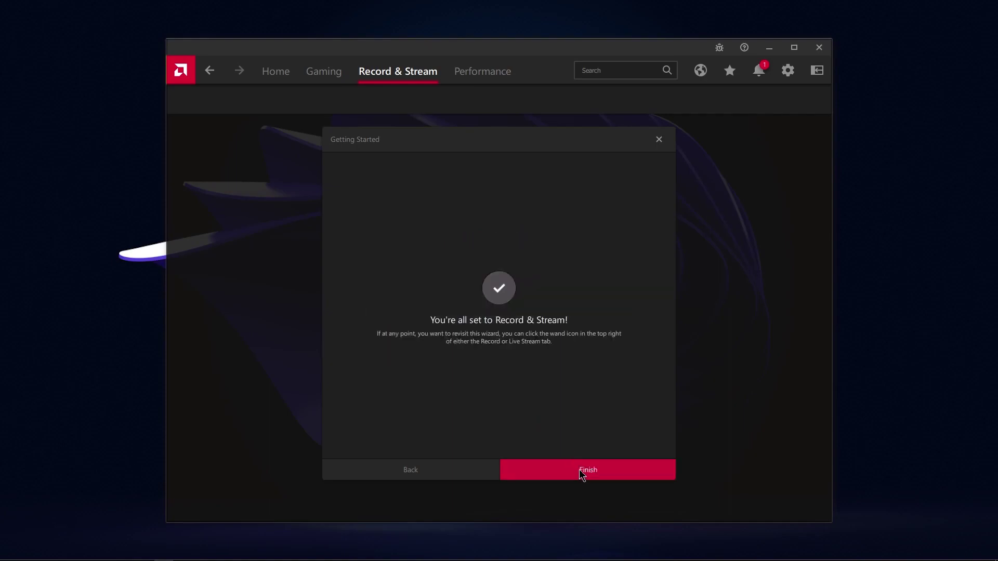
{"action": "left_click", "coordinate": [597, 467]}
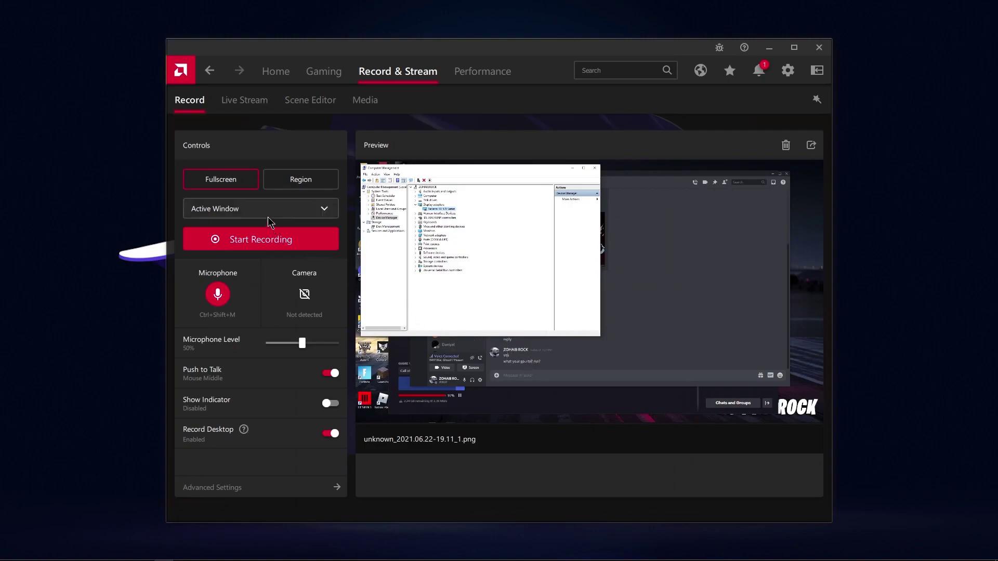
Select Custom Stream as the live streaming account and review the stream controls.
{"action": "left_click", "coordinate": [243, 104]}
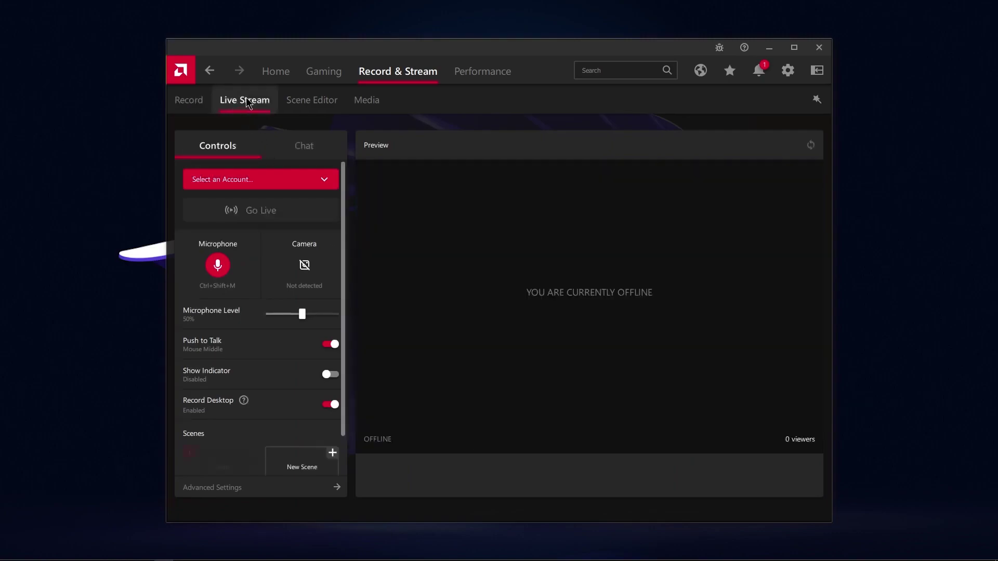
{"action": "left_click", "coordinate": [299, 180]}
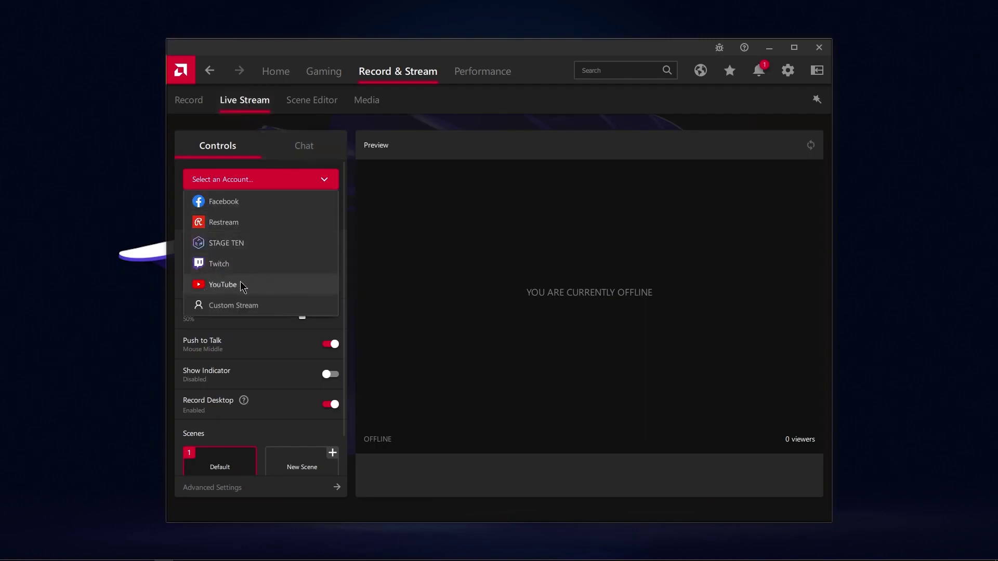
{"action": "left_click", "coordinate": [242, 304]}
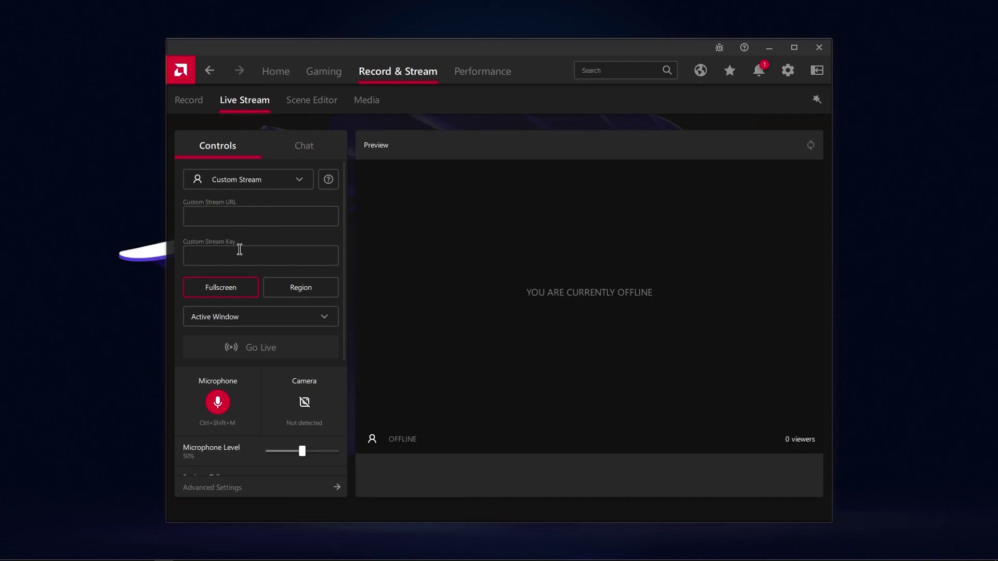
{"action": "scroll", "coordinate": [277, 311], "scroll_direction": "down", "scroll_amount": 4}
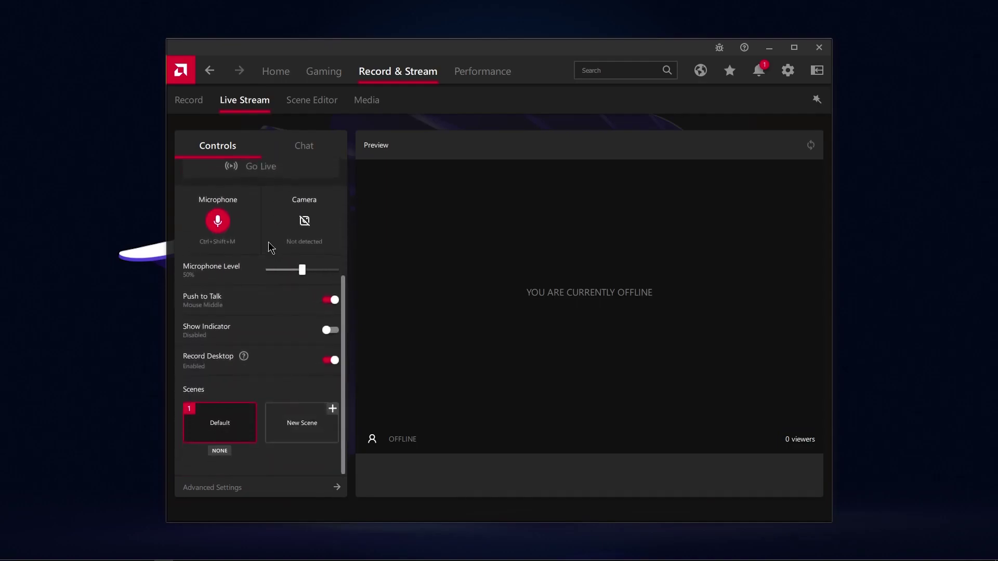
{"action": "scroll", "coordinate": [283, 273], "scroll_direction": "up", "scroll_amount": 5}
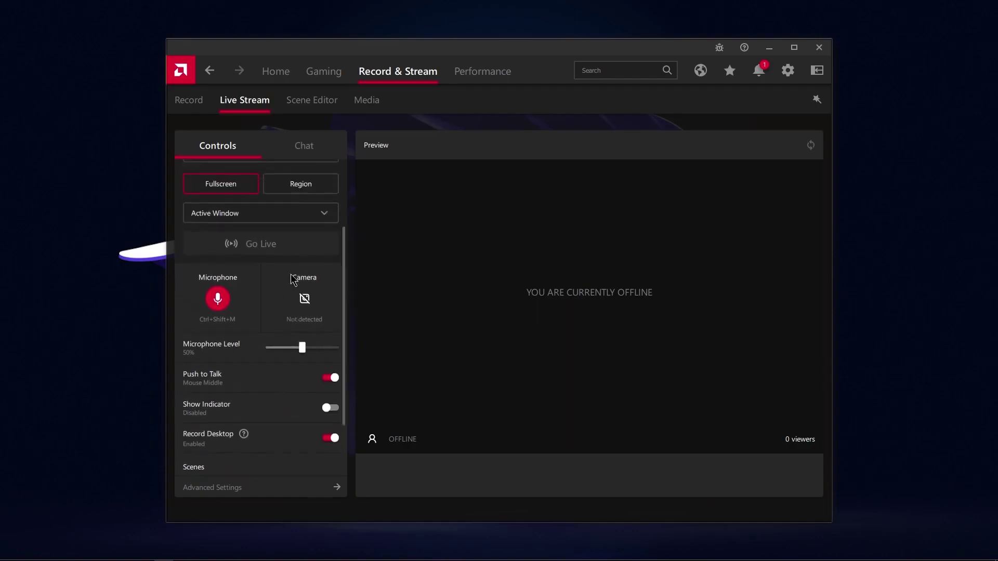
Look through the scene editor, the recorded media, and the performance metrics with their overlay options.
{"action": "left_click", "coordinate": [301, 106]}
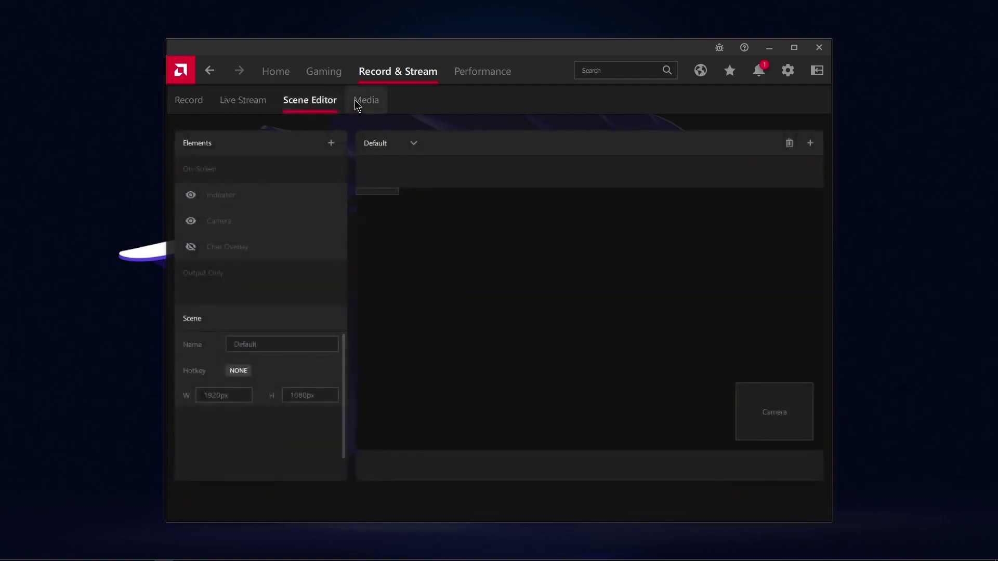
{"action": "left_click", "coordinate": [357, 102]}
{"action": "left_click", "coordinate": [473, 72]}
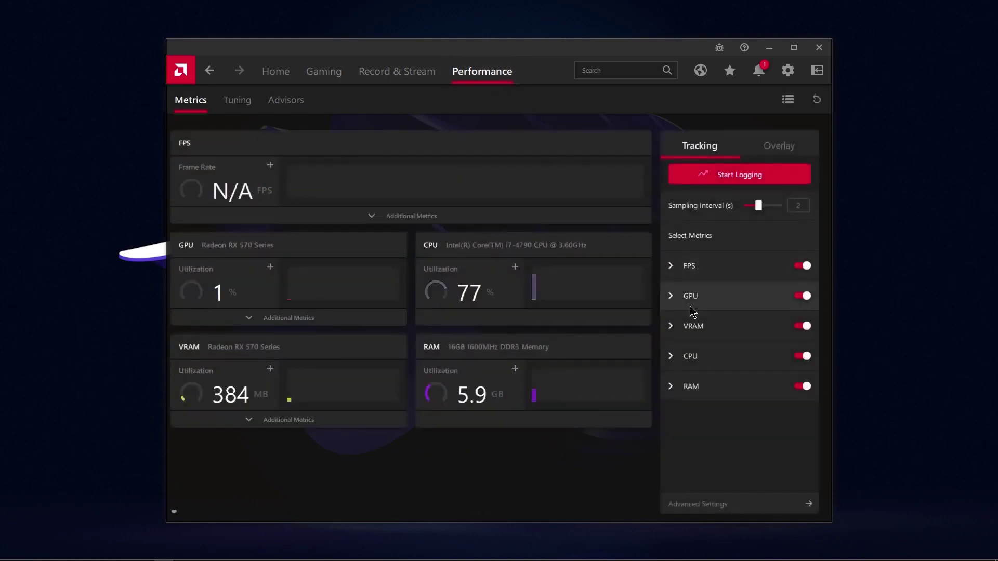
{"action": "left_click", "coordinate": [763, 147]}
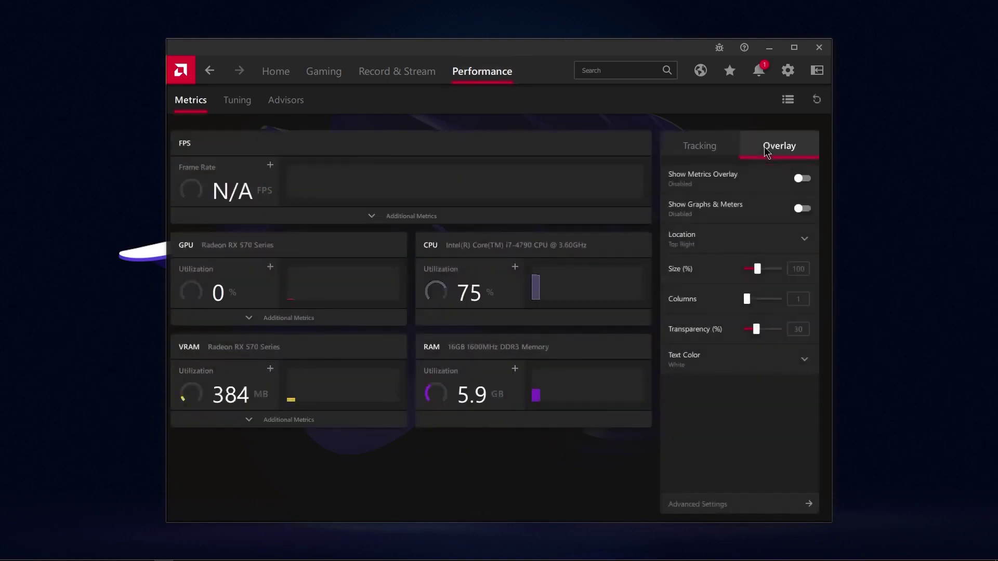
Accept the GPU tuning license agreement and check the tuning profile list and performance advisors.
{"action": "left_click", "coordinate": [239, 102]}
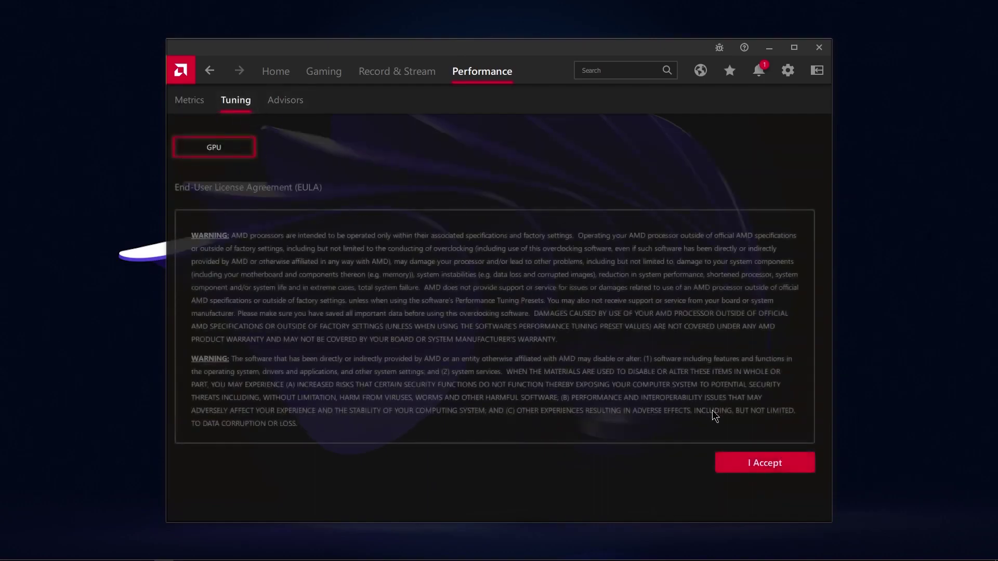
{"action": "left_click", "coordinate": [755, 461]}
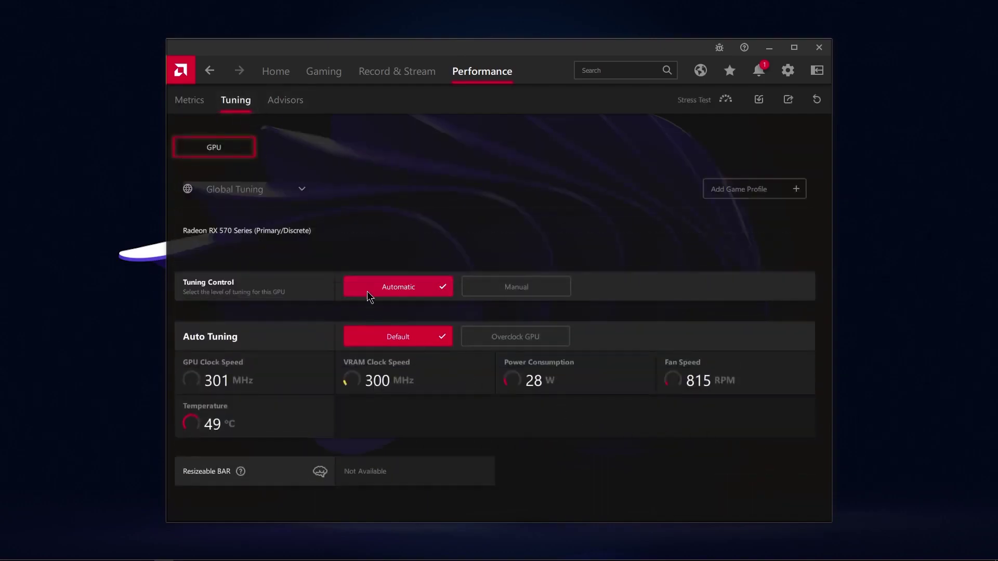
{"action": "left_click", "coordinate": [279, 190]}
{"action": "left_click", "coordinate": [283, 215]}
{"action": "left_click", "coordinate": [290, 107]}
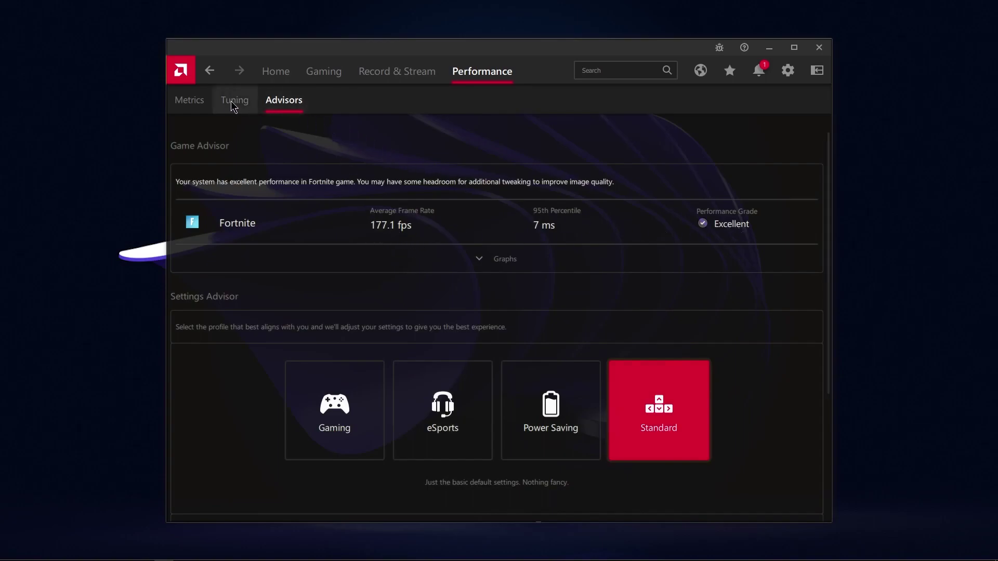
{"action": "left_click", "coordinate": [188, 99]}
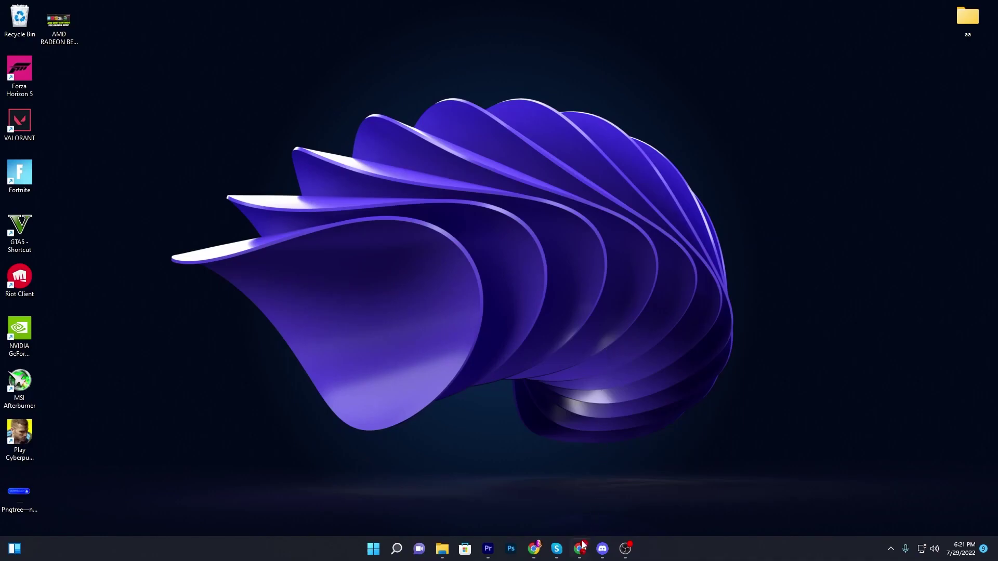
Switch to Chrome and open the "AMD Radeon Best Settings For Gaming 2022 (New Update)" post on uptopacks.com, closing the pop-up tab.
{"action": "mouse_move", "coordinate": [583, 544]}
{"action": "left_click", "coordinate": [541, 520]}
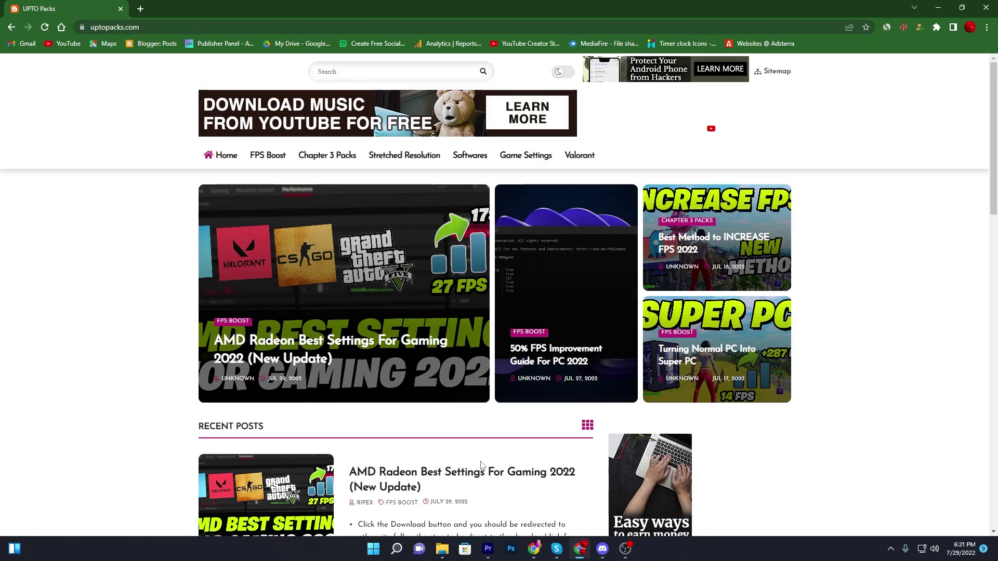
{"action": "scroll", "coordinate": [364, 312], "scroll_direction": "down", "scroll_amount": 3}
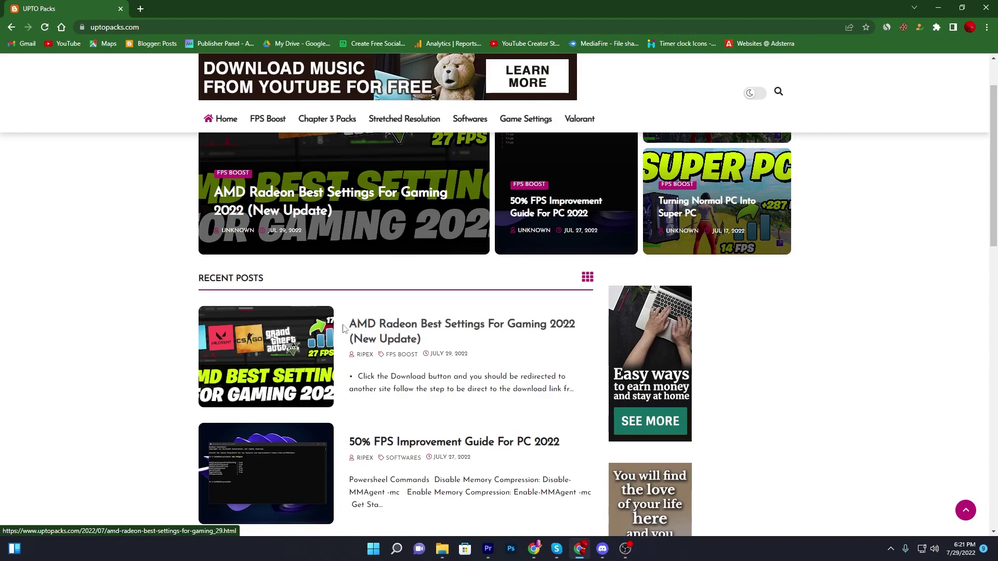
{"action": "scroll", "coordinate": [267, 72], "scroll_direction": "up", "scroll_amount": 3}
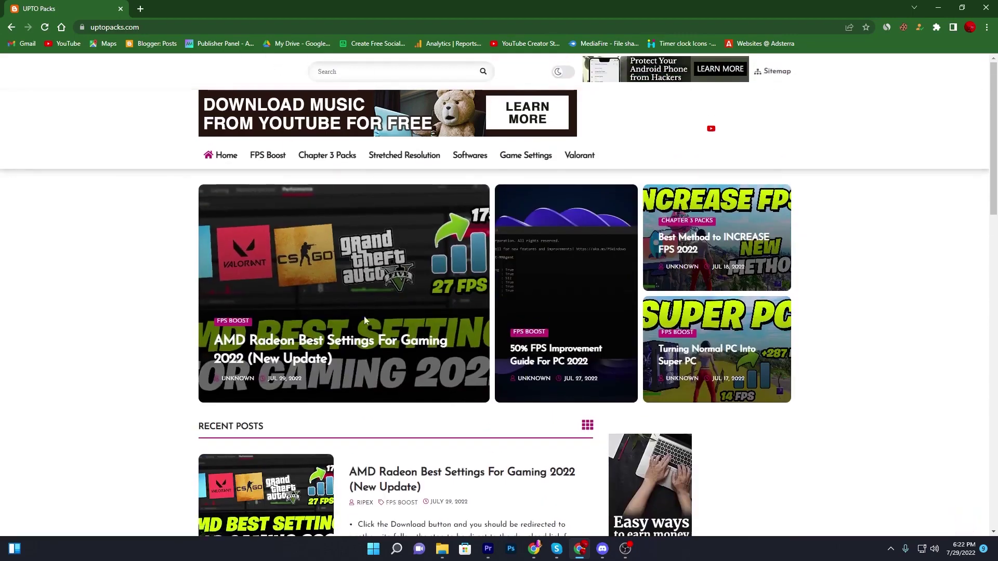
{"action": "scroll", "coordinate": [288, 300], "scroll_direction": "down", "scroll_amount": 5}
{"action": "left_click", "coordinate": [281, 248]}
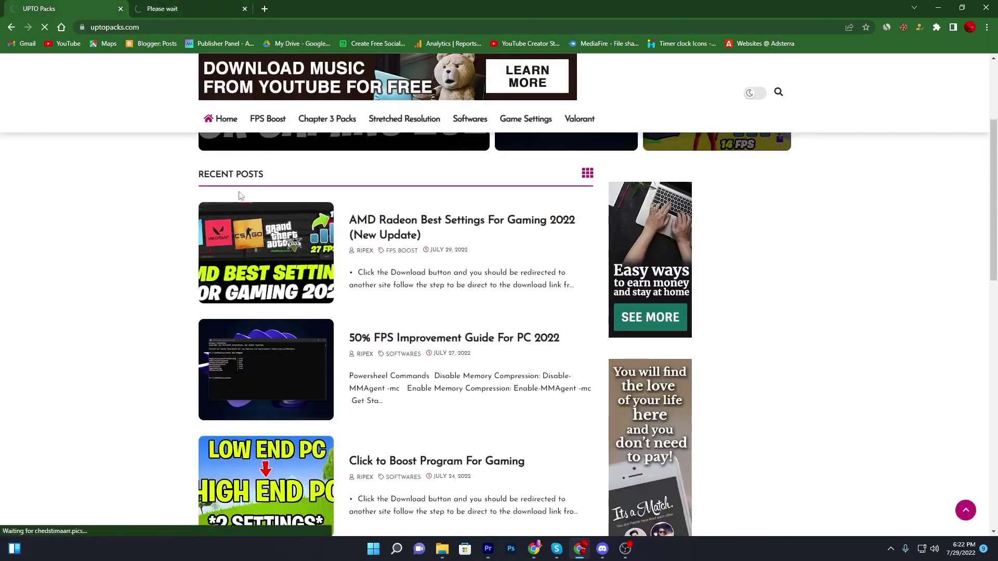
{"action": "left_click", "coordinate": [245, 9]}
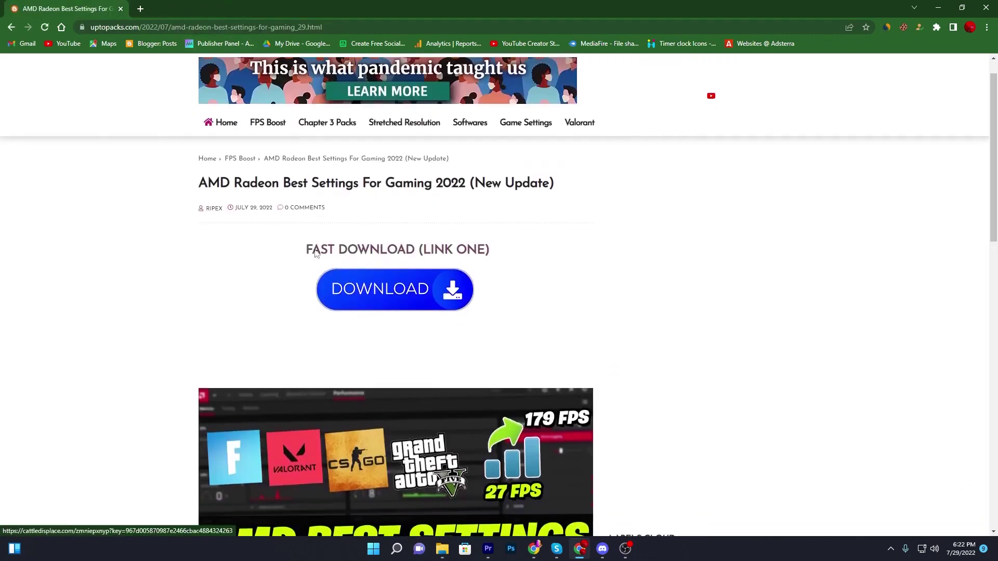
Follow the post's Download Pack Link to Google Drive and download AMD Radeon FPS Boost Pack.rar into Downloads\Compressed.
{"action": "scroll", "coordinate": [219, 176], "scroll_direction": "down", "scroll_amount": 3}
{"action": "scroll", "coordinate": [218, 175], "scroll_direction": "up", "scroll_amount": 3}
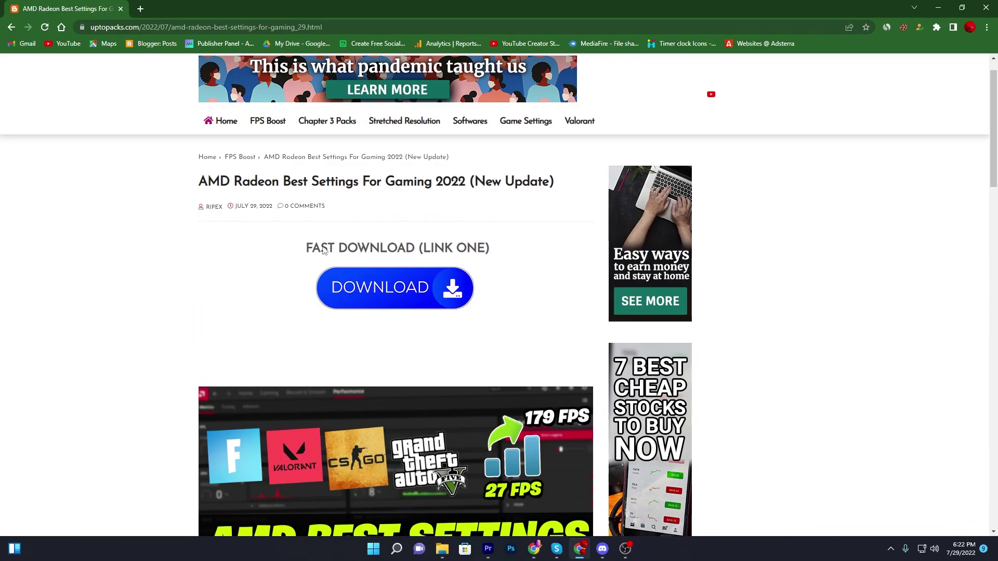
{"action": "scroll", "coordinate": [371, 284], "scroll_direction": "down", "scroll_amount": 9}
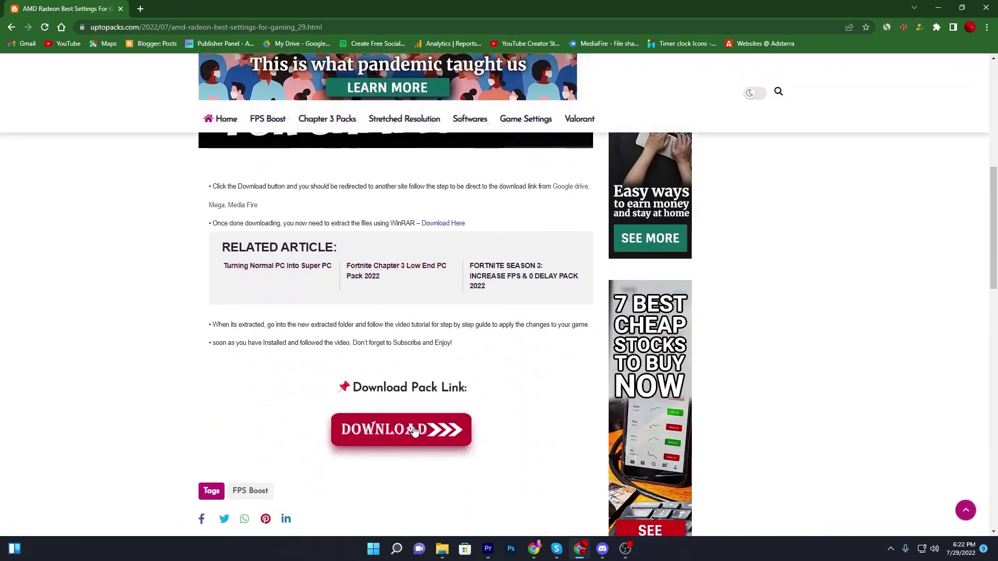
{"action": "left_click", "coordinate": [388, 431]}
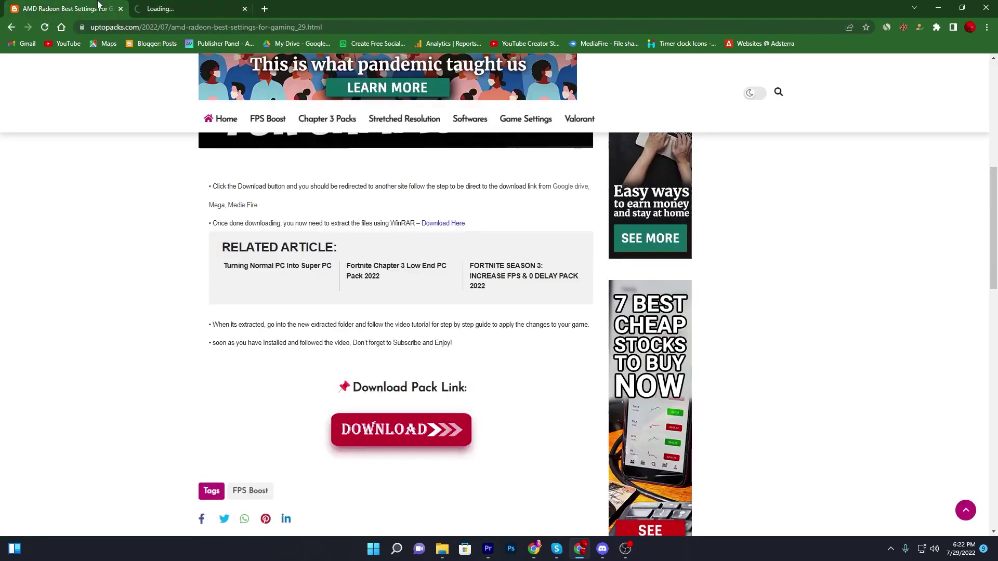
{"action": "left_click", "coordinate": [406, 430]}
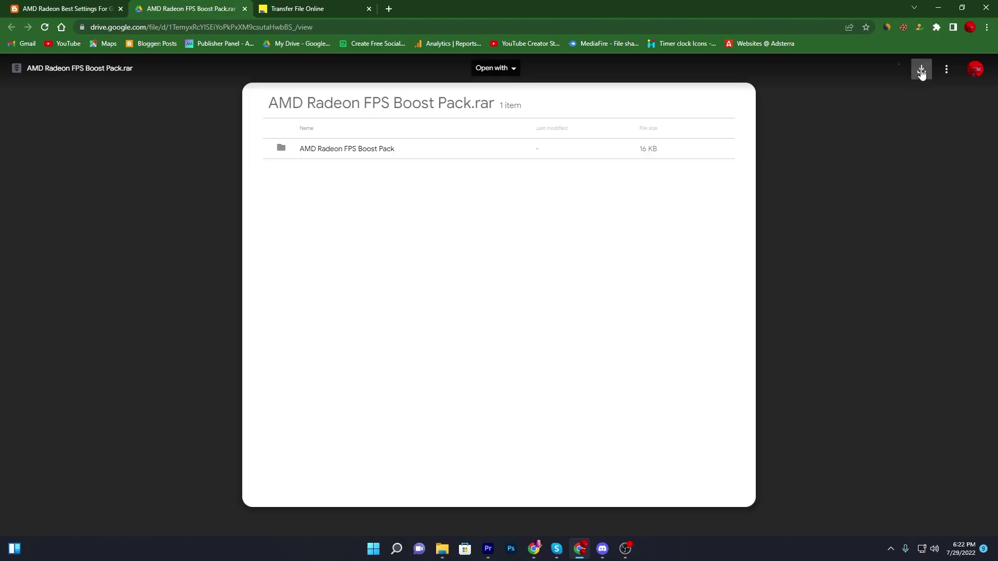
{"action": "left_click", "coordinate": [921, 73]}
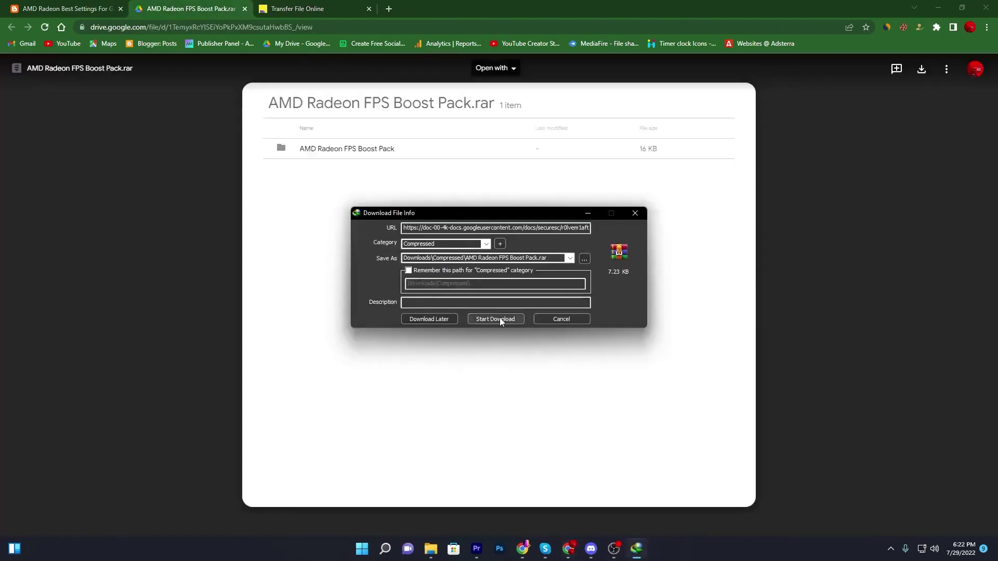
{"action": "left_click", "coordinate": [495, 319]}
Put the downloaded archive on the desktop, extract its AMD Radeon FPS Boost Pack folder there, and open the extracted folder.
{"action": "key", "text": "super+d"}
{"action": "left_click_drag", "start_coordinate": [603, 320], "coordinate": [415, 75]}
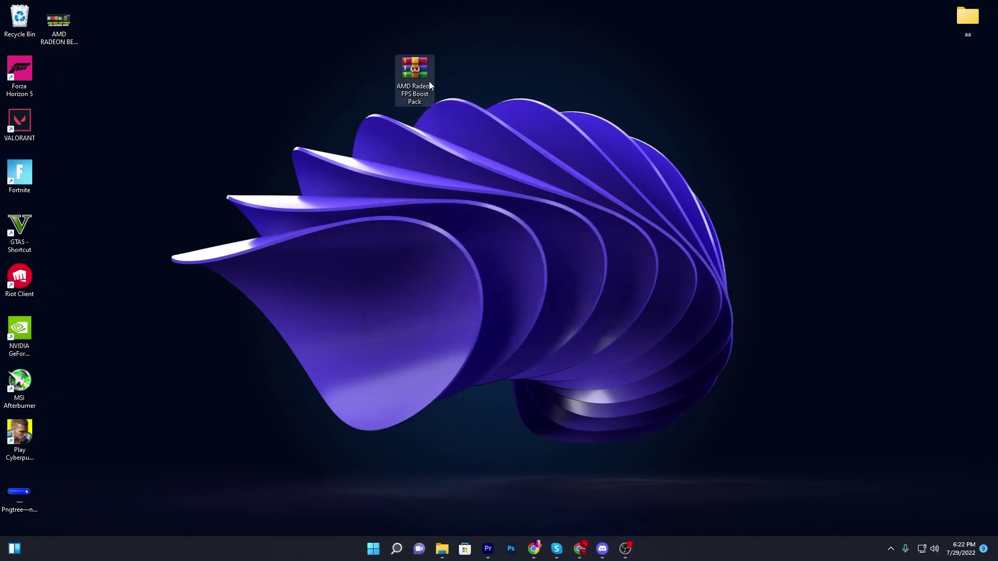
{"action": "double_click", "coordinate": [413, 70]}
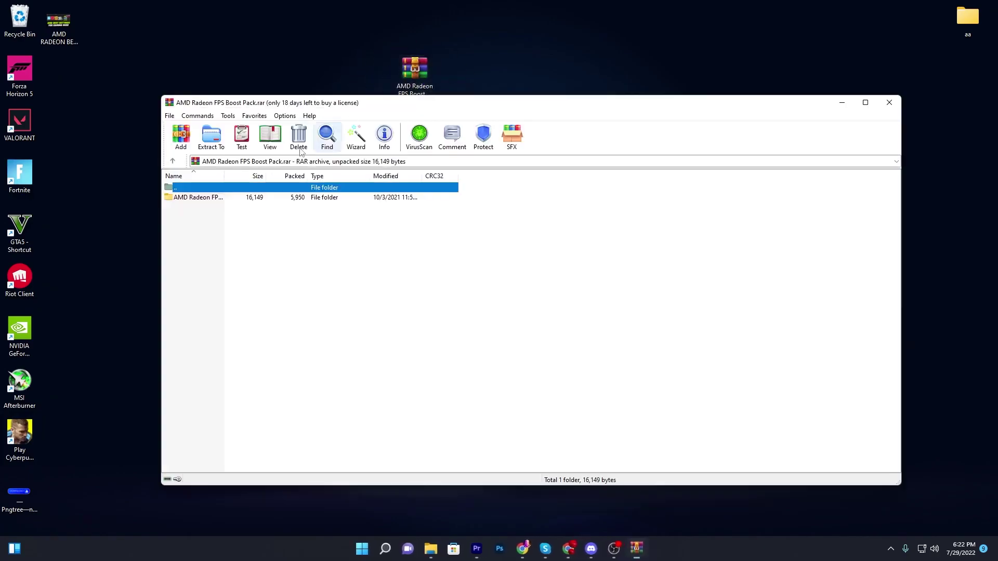
{"action": "left_click_drag", "start_coordinate": [190, 198], "coordinate": [349, 65]}
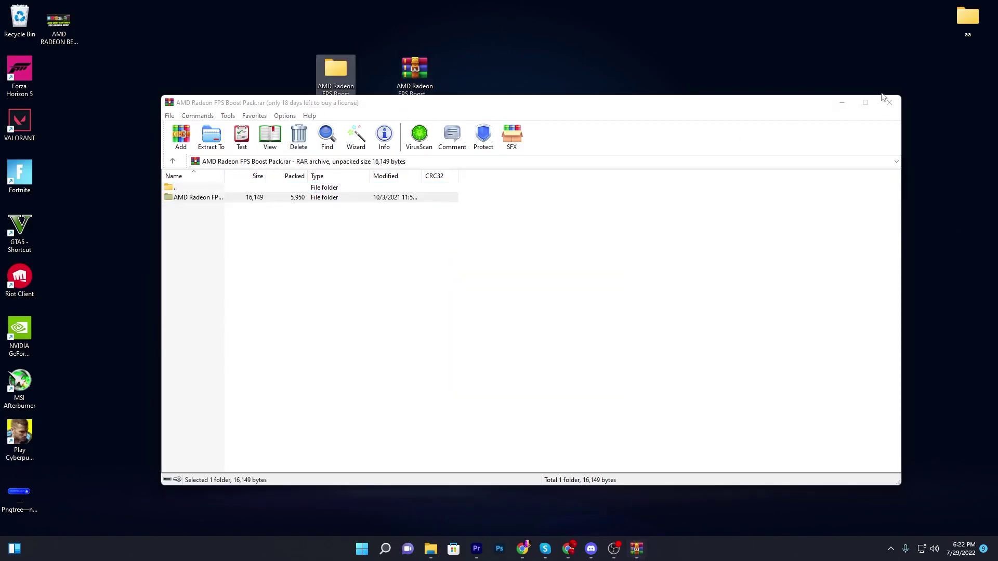
{"action": "left_click", "coordinate": [889, 102]}
{"action": "double_click", "coordinate": [346, 79]}
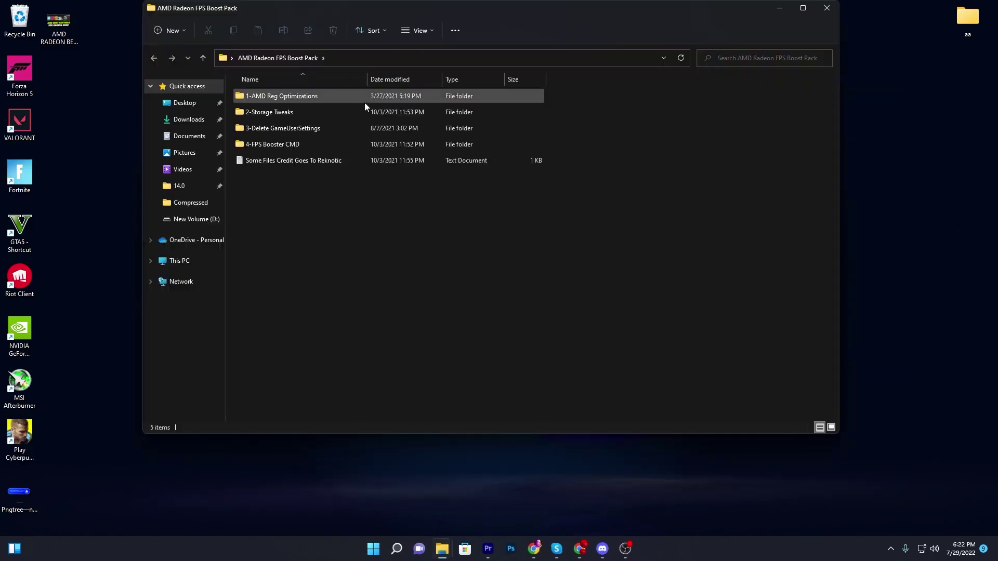
{"action": "left_click_drag", "start_coordinate": [434, 13], "coordinate": [469, 79]}
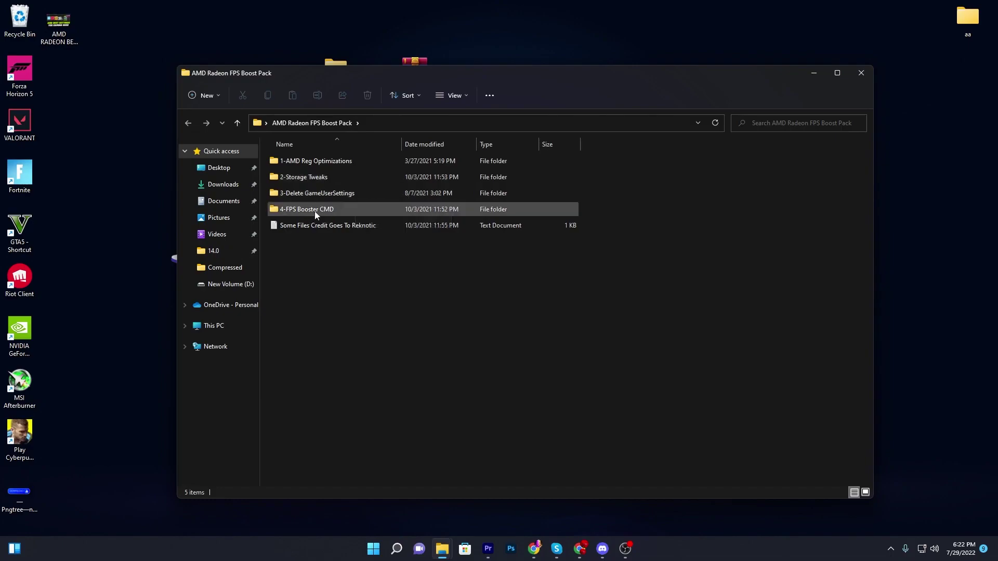
Run the AMD_Graphics_Registry_Keys_RESearch registry file from 1-AMD Reg Optimizations and allow Registry Editor to make the changes.
{"action": "double_click", "coordinate": [329, 162]}
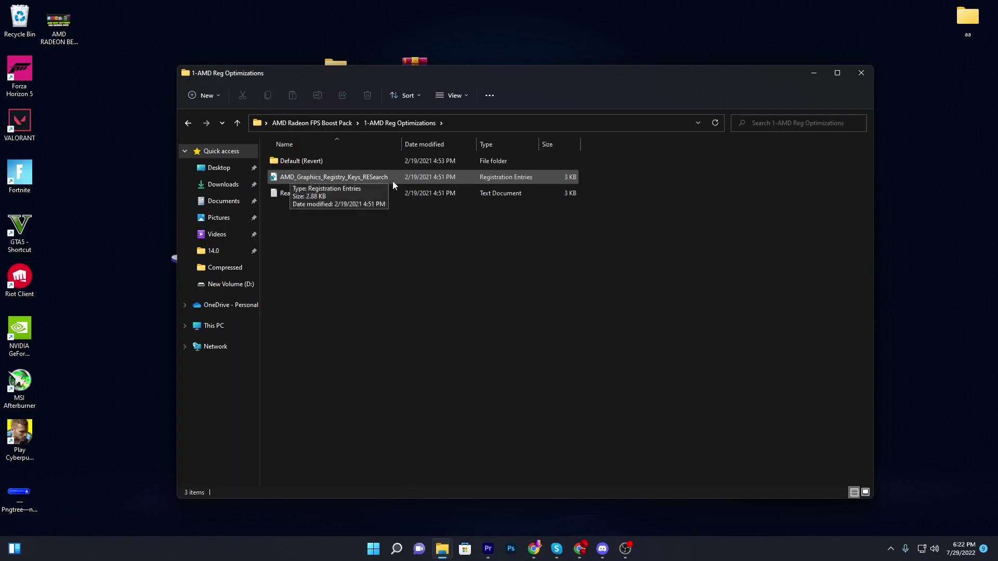
{"action": "double_click", "coordinate": [344, 180]}
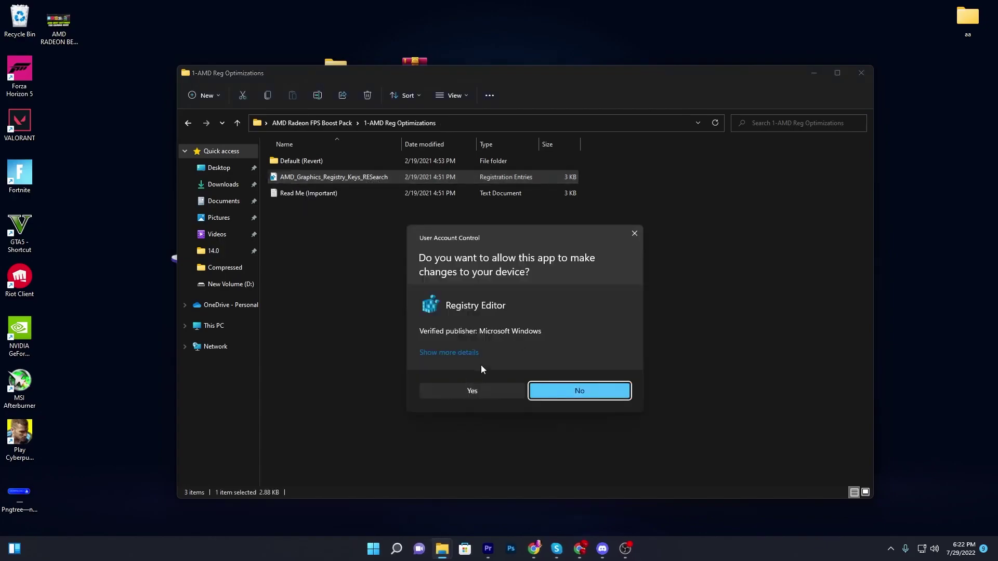
{"action": "left_click", "coordinate": [468, 394]}
{"action": "key", "text": "Return"}
{"action": "key", "text": "Return"}
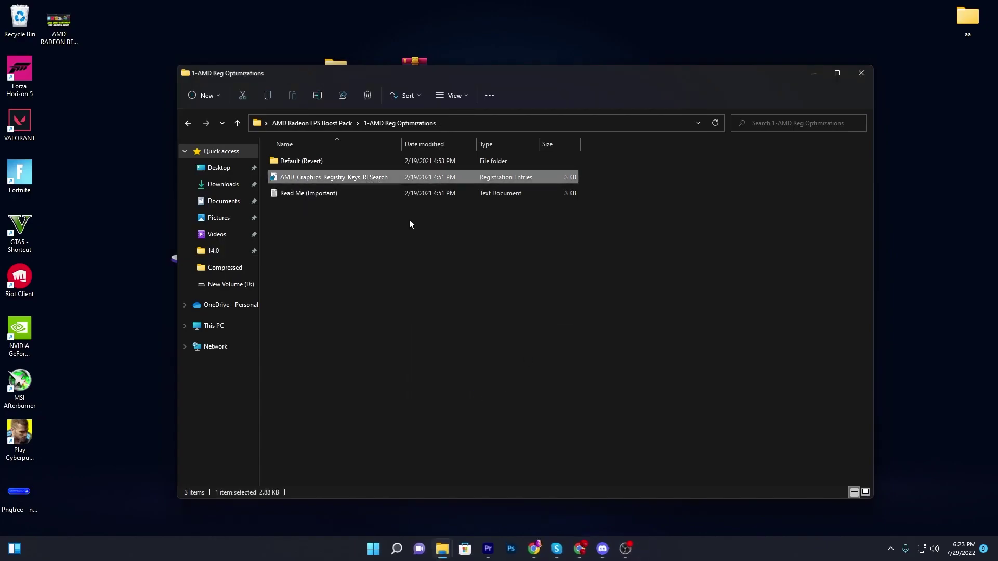
Run the revert registry file from Default (Revert), allow Registry Editor to make changes, and return to the pack's main folder.
{"action": "double_click", "coordinate": [303, 162]}
{"action": "double_click", "coordinate": [331, 162]}
{"action": "left_click", "coordinate": [484, 391]}
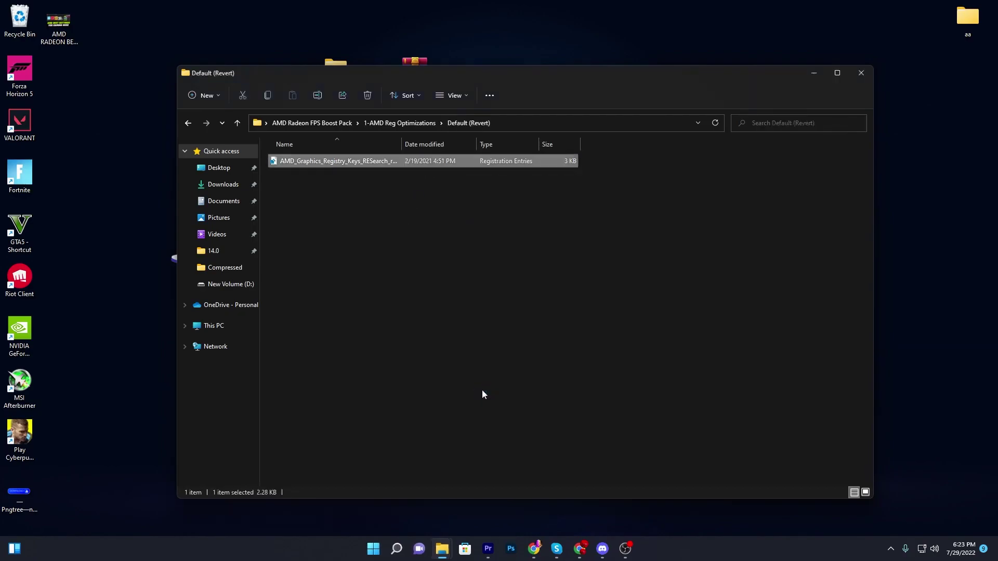
{"action": "key", "text": "Return"}
{"action": "key", "text": "Return"}
{"action": "key", "text": "BackSpace"}
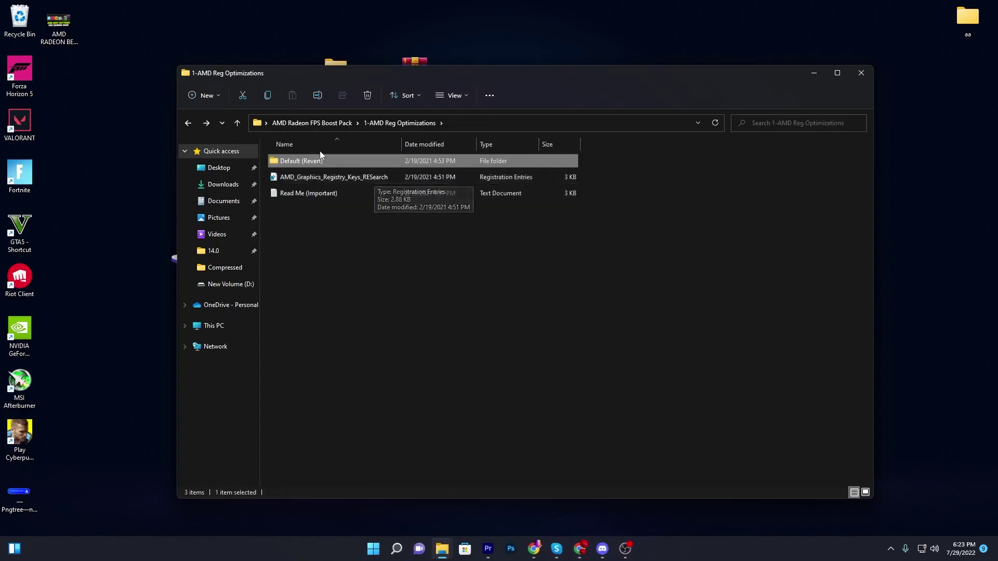
{"action": "left_click", "coordinate": [312, 124]}
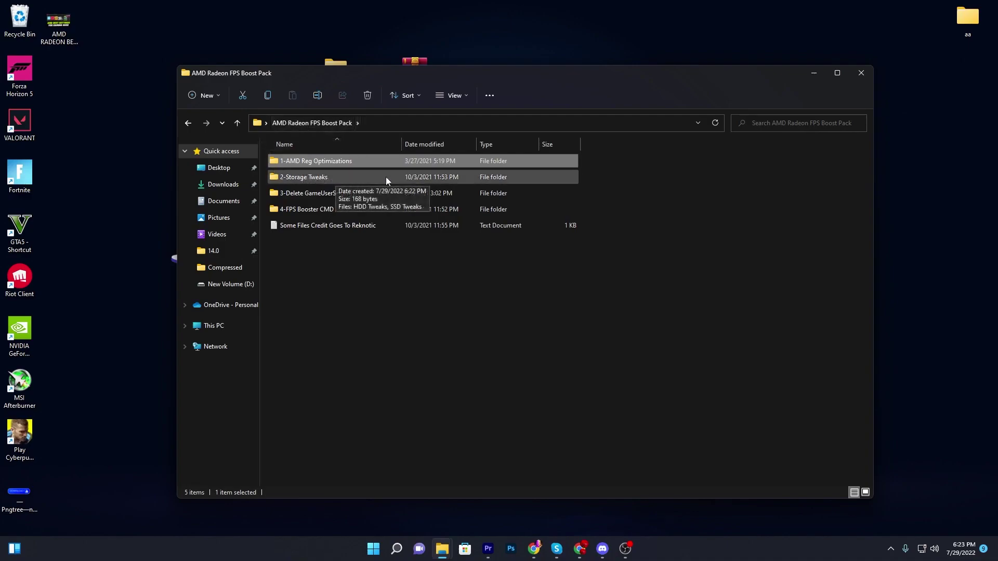
Look at the HDD Tweaks and SSD Tweaks batch files in 2-Storage Tweaks, and return to the pack's main folder.
{"action": "double_click", "coordinate": [369, 176]}
{"action": "left_click_drag", "start_coordinate": [296, 202], "coordinate": [441, 154]}
{"action": "left_click", "coordinate": [404, 206]}
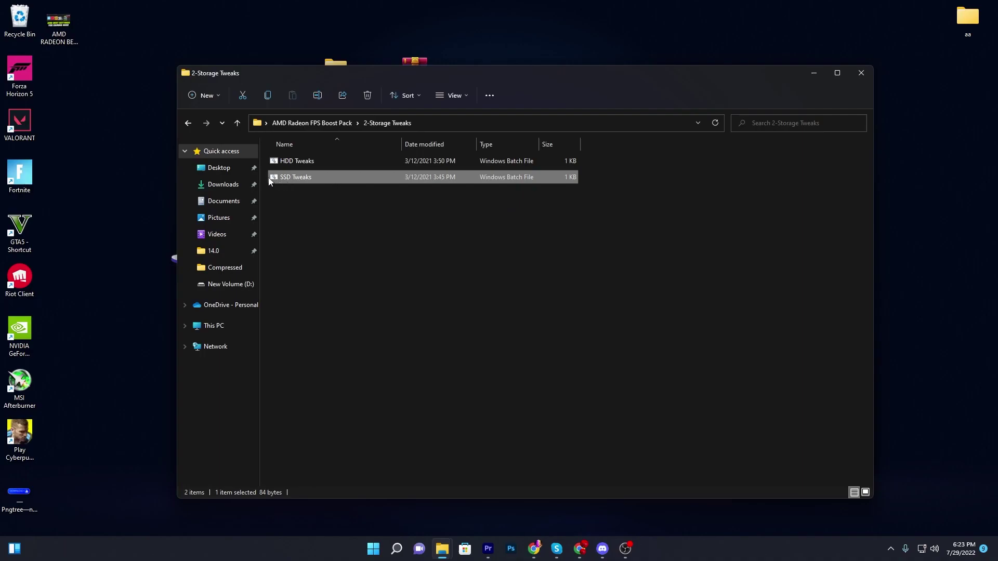
{"action": "left_click", "coordinate": [291, 160]}
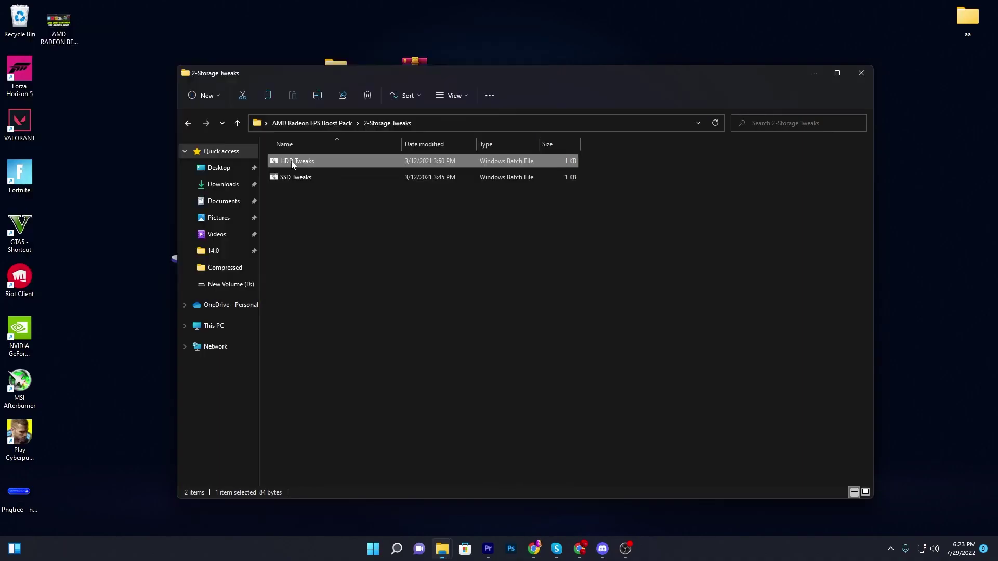
{"action": "left_click", "coordinate": [318, 122]}
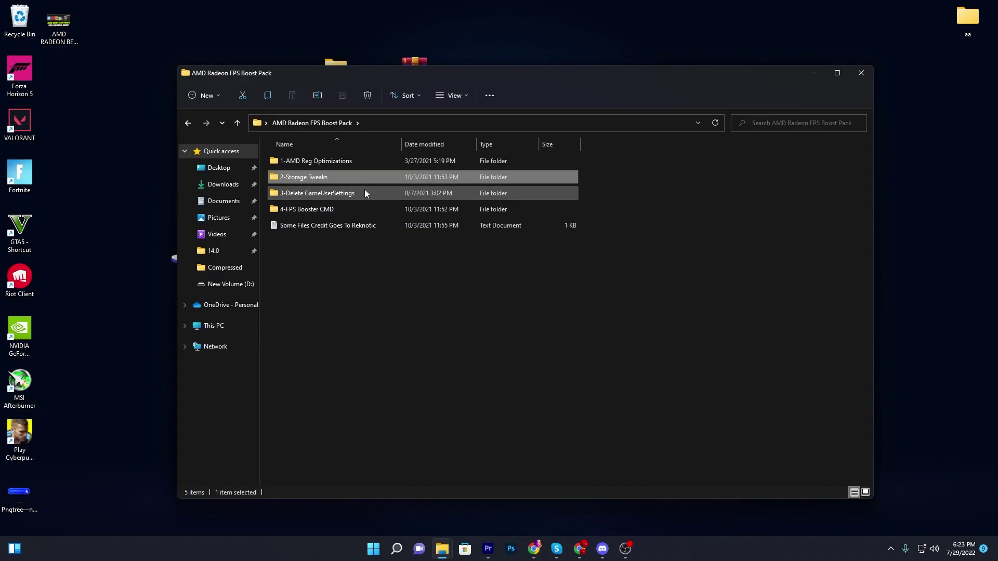
Look at the batch files in 3-Delete GameUserSettings and 4-FPS Booster CMD, returning to the pack's main folder.
{"action": "double_click", "coordinate": [312, 193]}
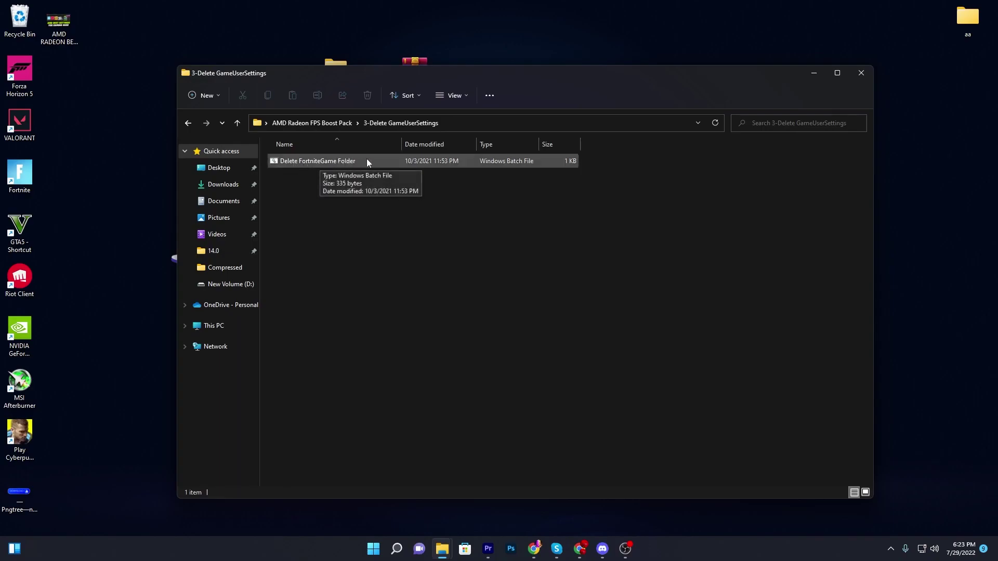
{"action": "key", "text": "alt+Left"}
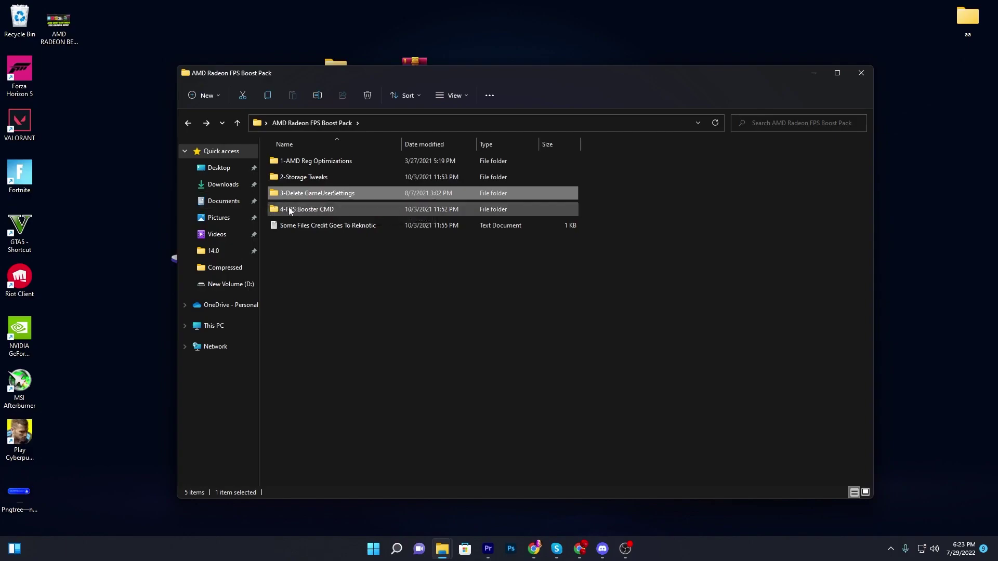
{"action": "double_click", "coordinate": [336, 208]}
{"action": "left_click_drag", "start_coordinate": [336, 207], "coordinate": [256, 165]}
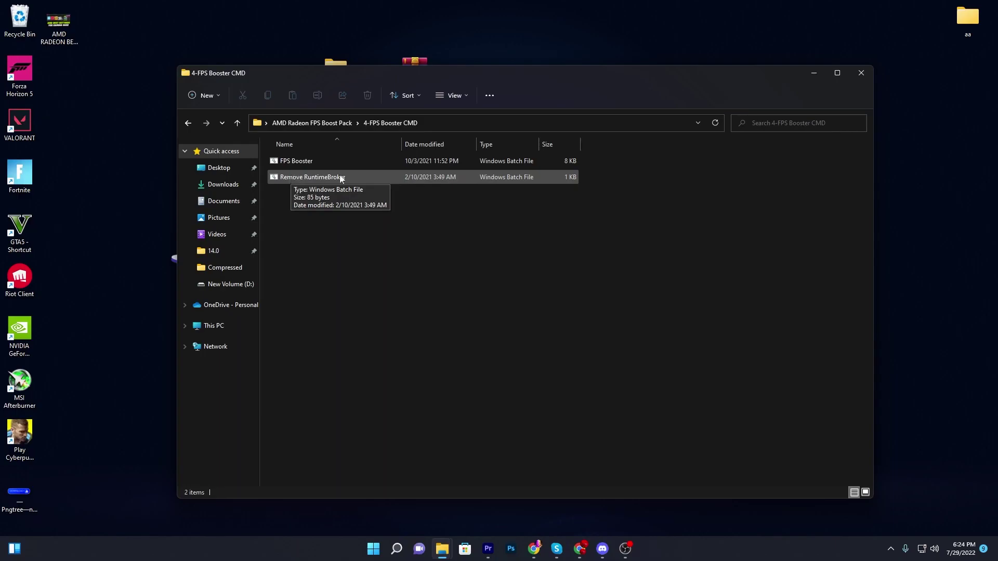
{"action": "left_click_drag", "start_coordinate": [336, 224], "coordinate": [529, 156]}
{"action": "left_click", "coordinate": [333, 123]}
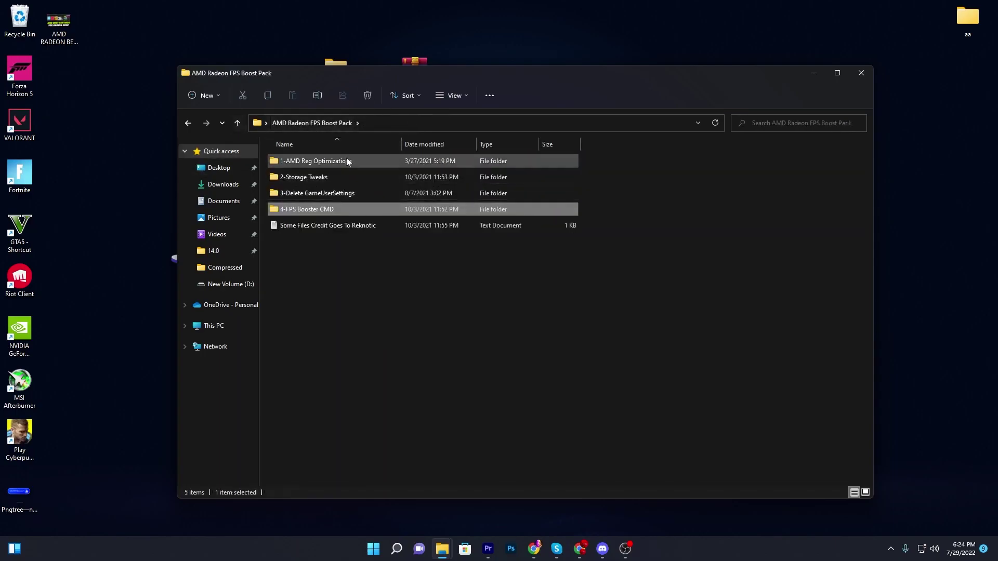
{"action": "left_click", "coordinate": [415, 269]}
{"action": "left_click_drag", "start_coordinate": [338, 285], "coordinate": [474, 182]}
{"action": "left_click", "coordinate": [400, 249]}
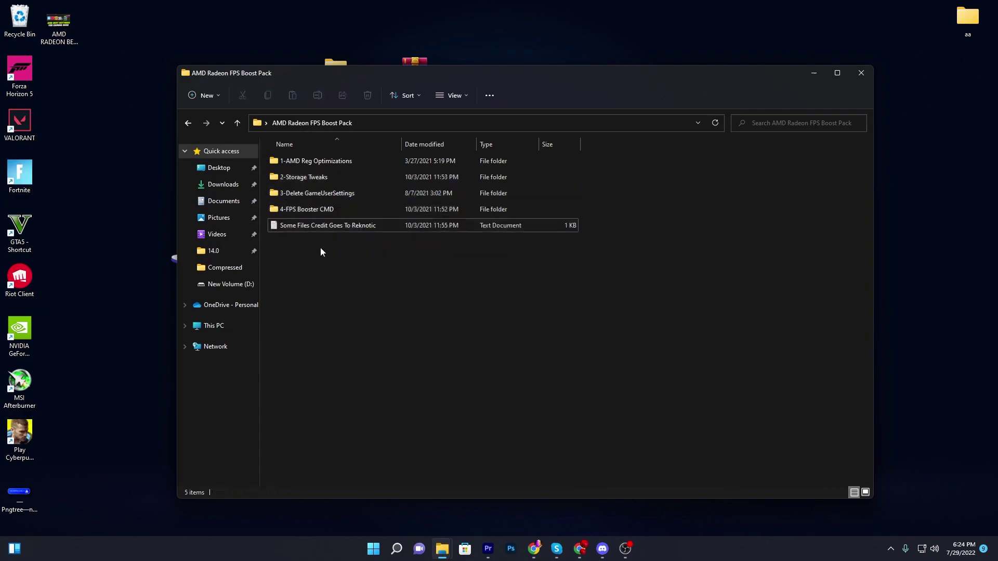